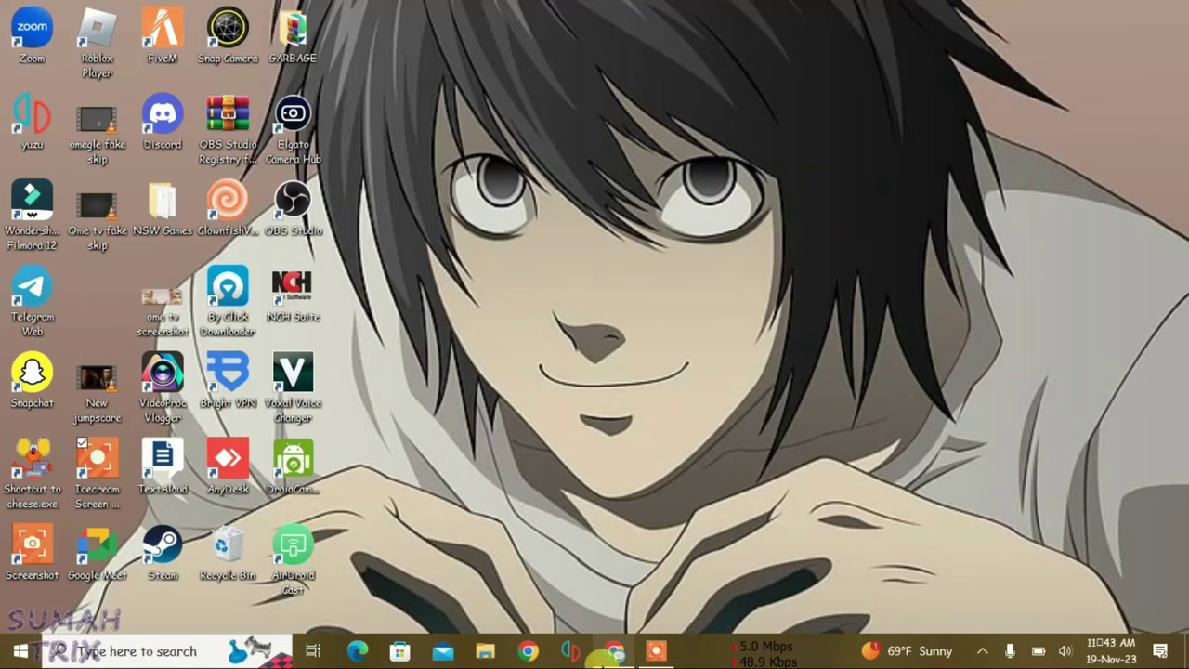
# Find Camera Hub on elgato.com's Downloads page, then launch Elgato Camera Hub from the desktop
pyautogui.click(613, 654)
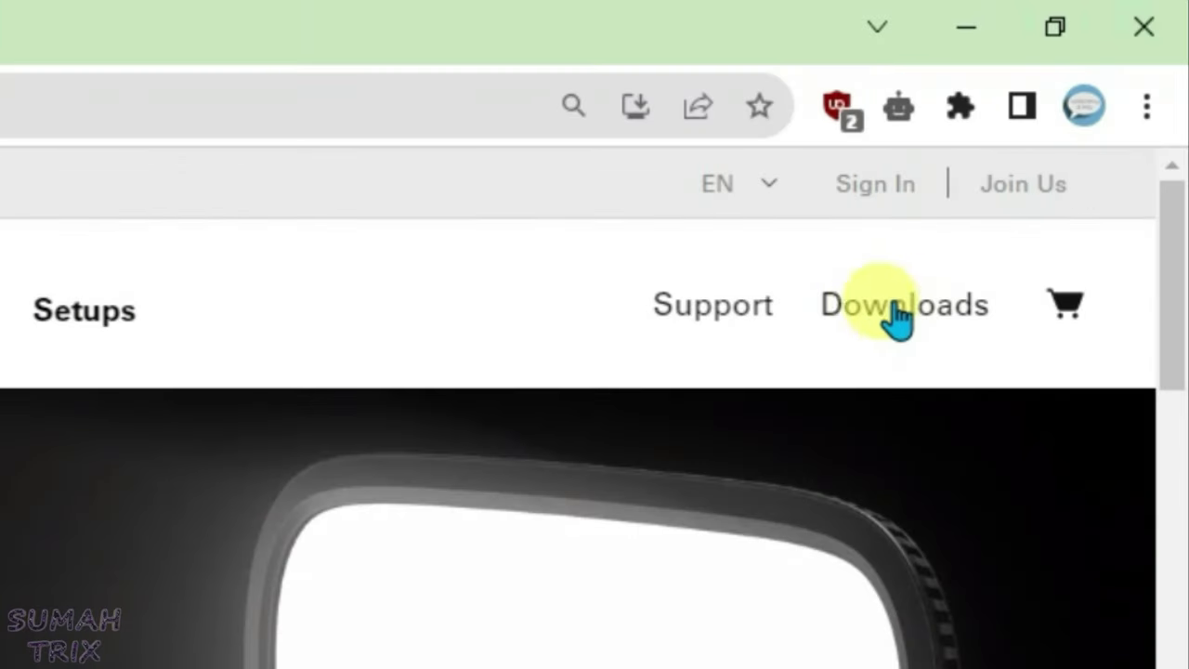
pyautogui.click(883, 305)
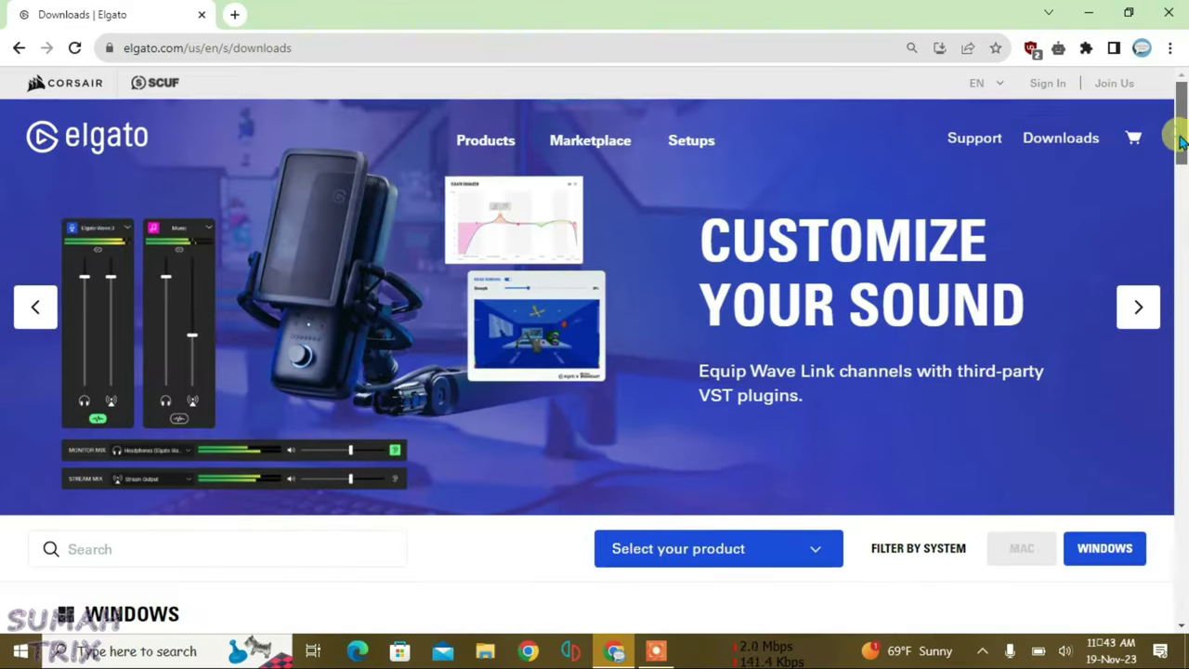
pyautogui.scroll(-5, 651, 577)
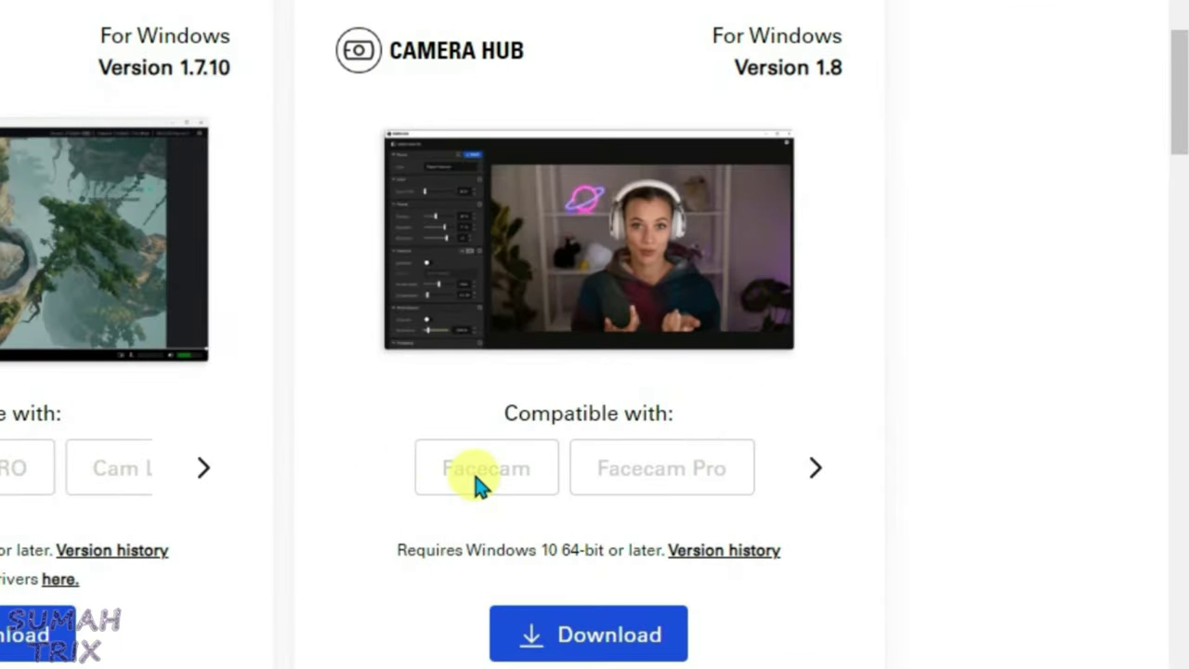
pyautogui.click(813, 474)
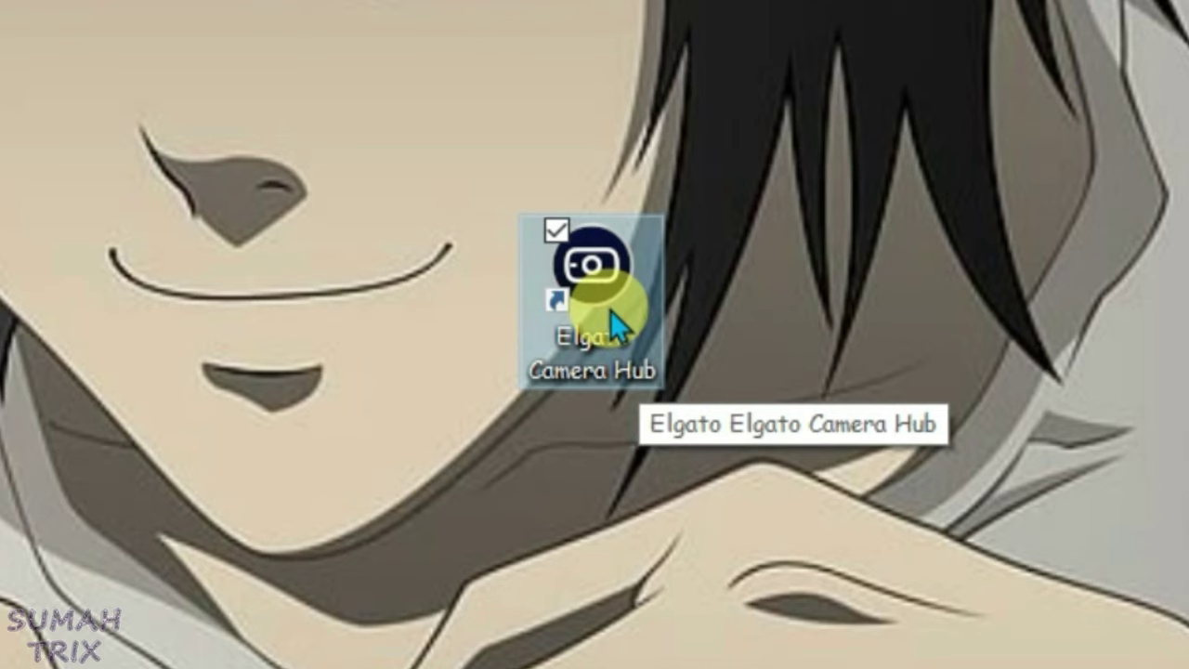
pyautogui.doubleClick(608, 308)
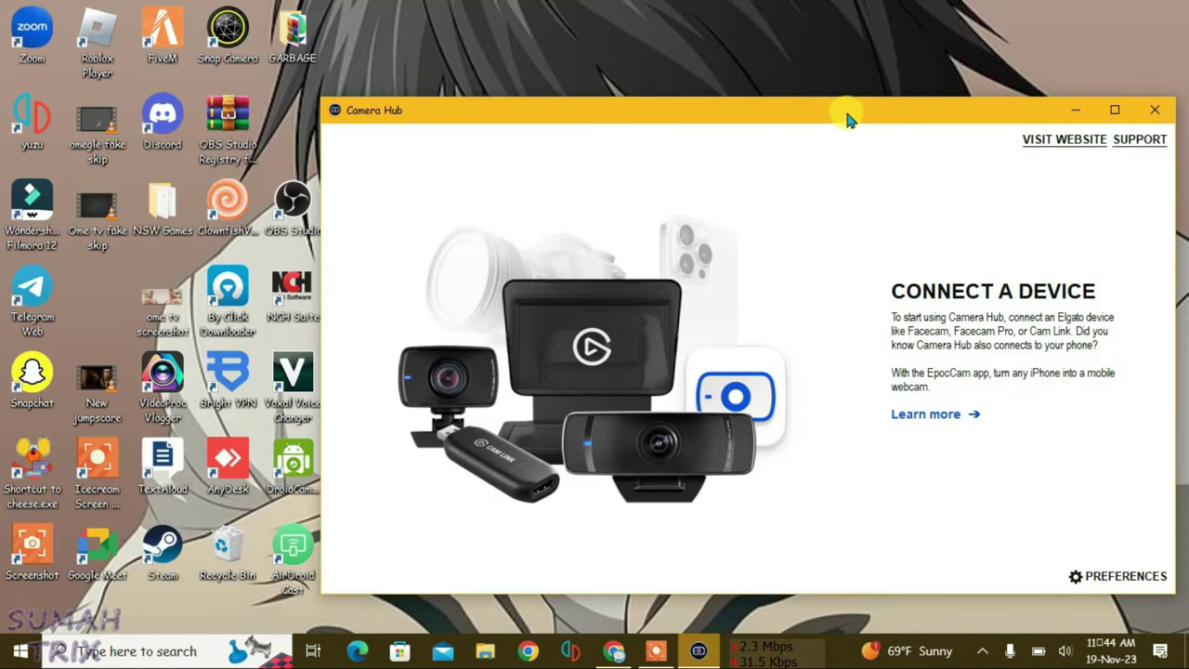
pyautogui.moveTo(837, 116); pyautogui.dragTo(828, 114)
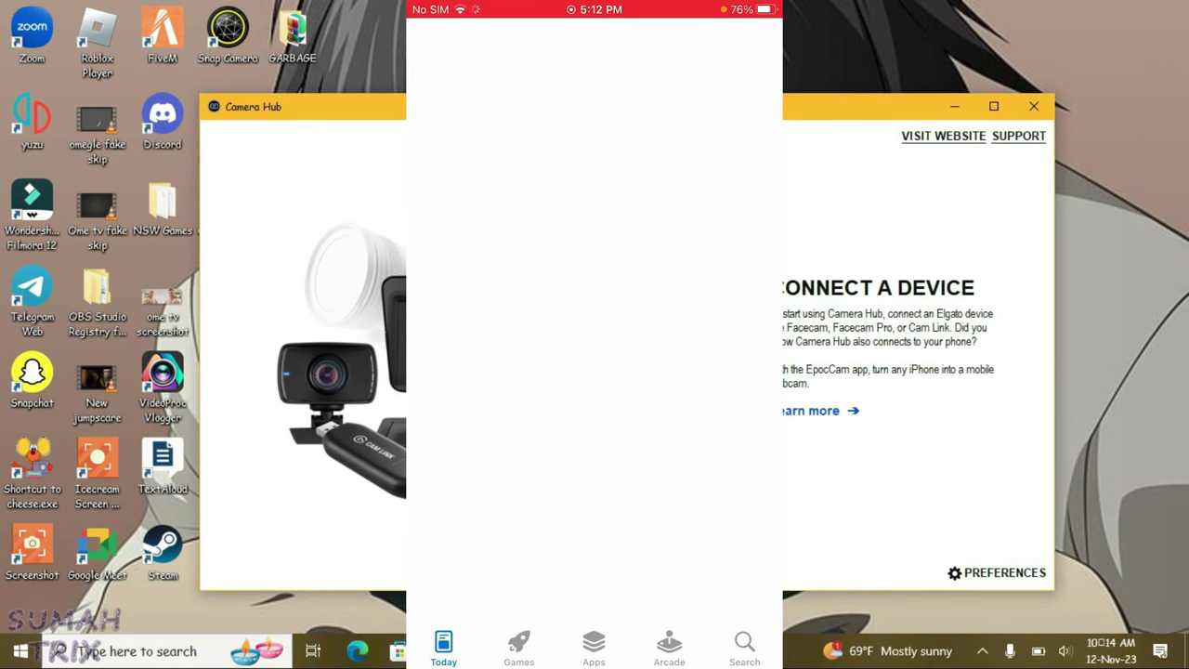
# Search the iPhone App Store for 'epo cam' and open the EpocCam Webcam app
pyautogui.click(745, 648)
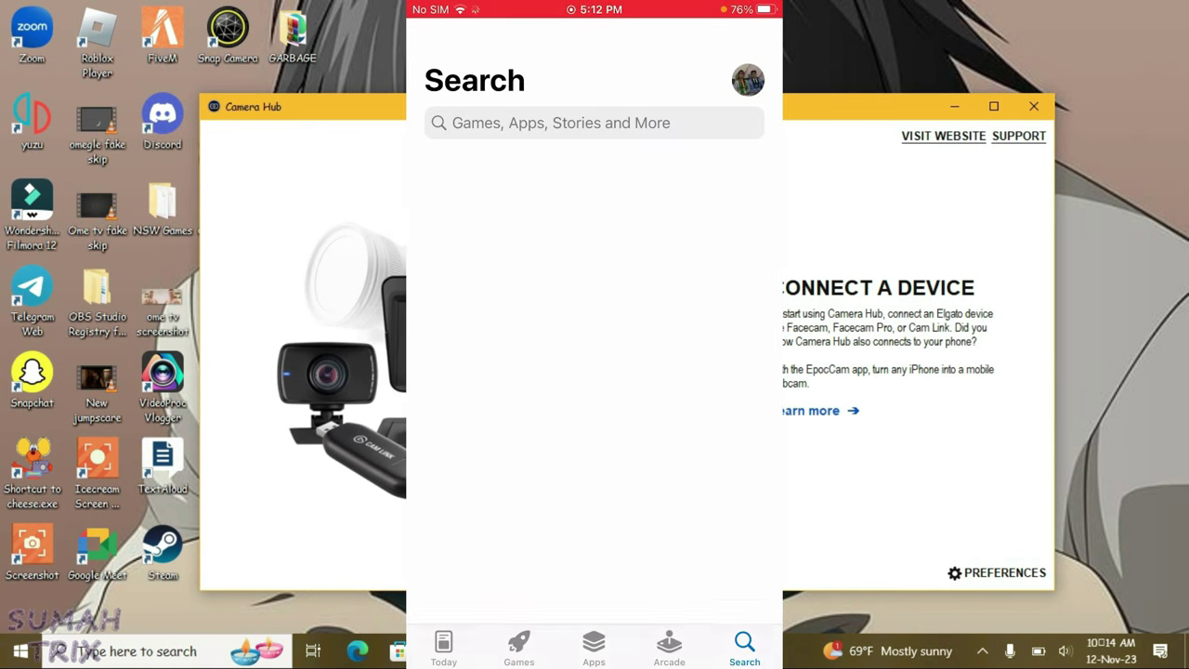
pyautogui.click(595, 122)
pyautogui.write('epo cam')
pyautogui.press('Return')
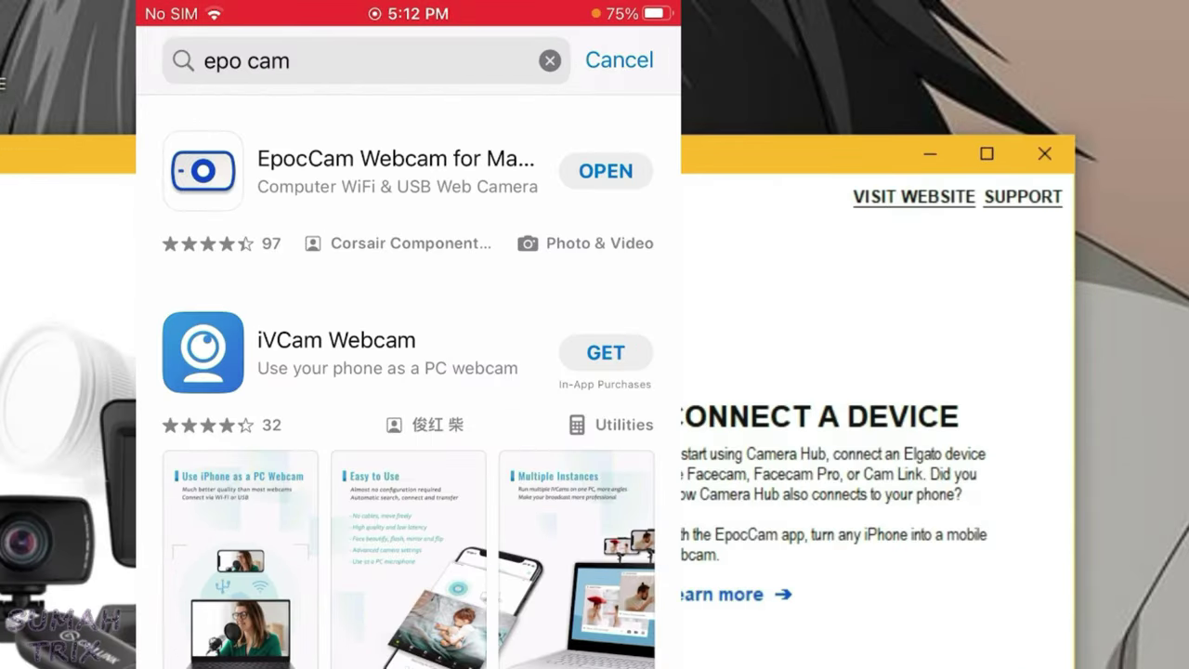
pyautogui.click(396, 171)
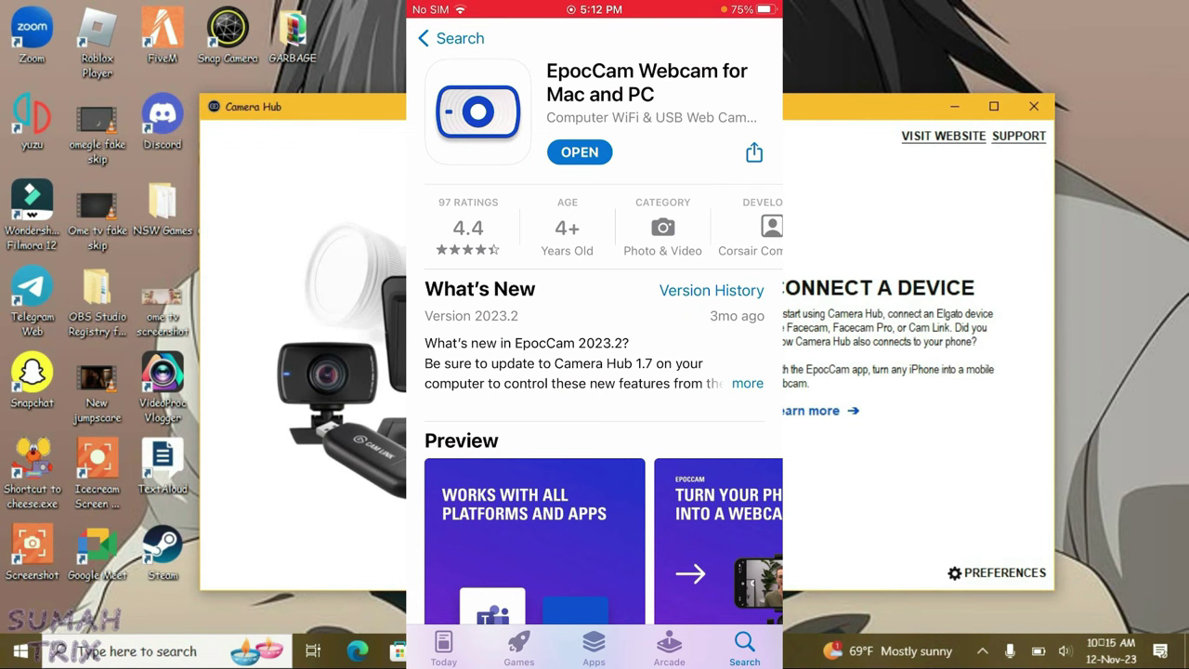
pyautogui.click(580, 152)
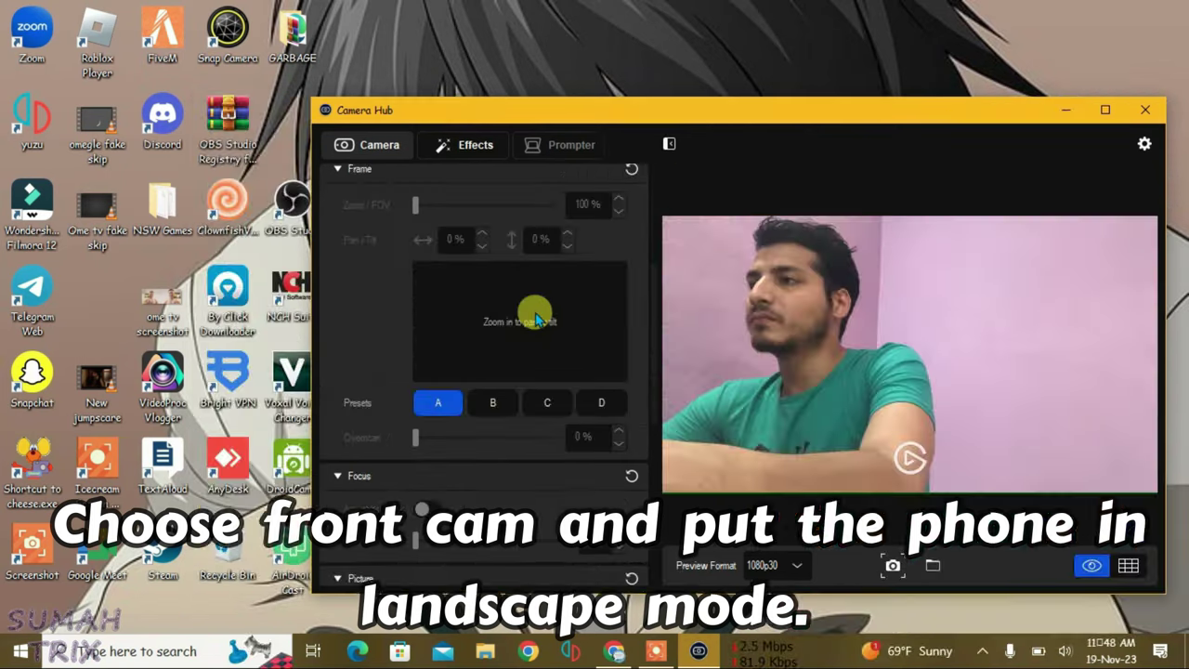
# Apply the Anime AR lens to the iPhone camera preview, then minimize Camera Hub
pyautogui.scroll(5, 531, 313)
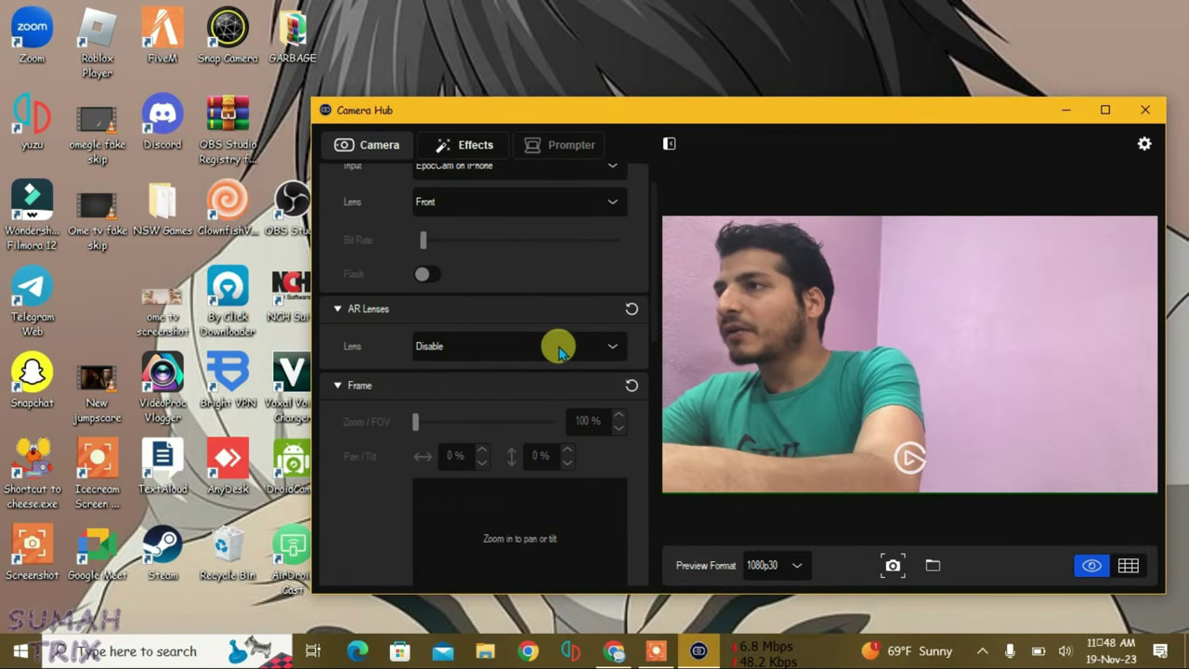
pyautogui.click(558, 349)
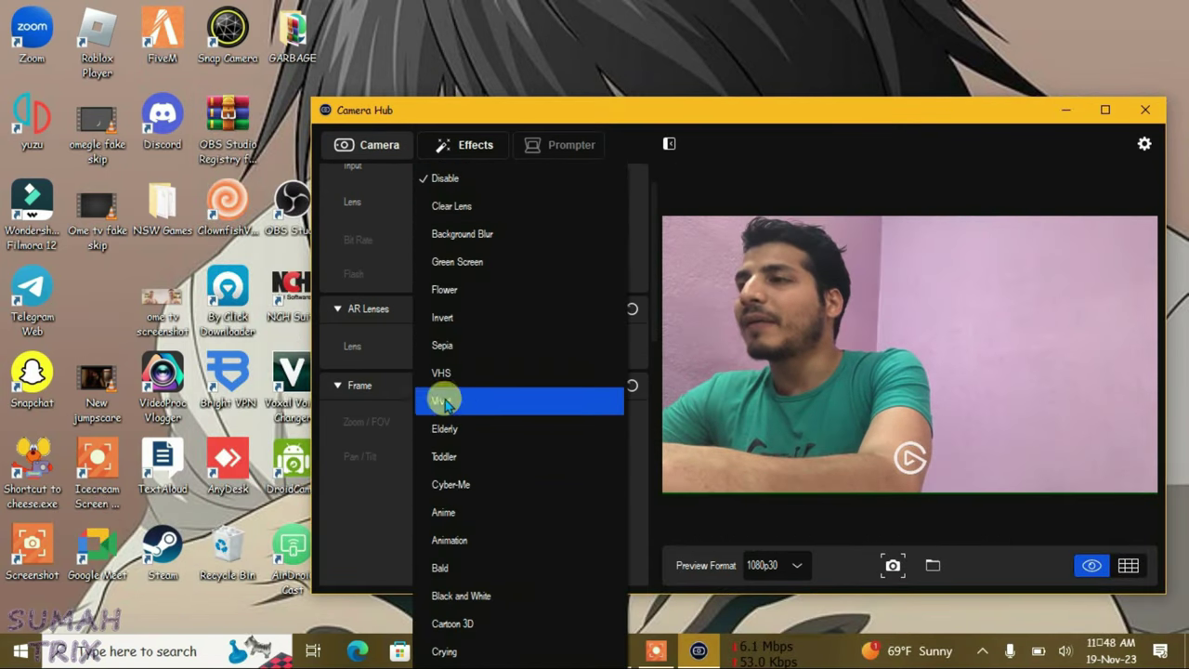
pyautogui.click(384, 351)
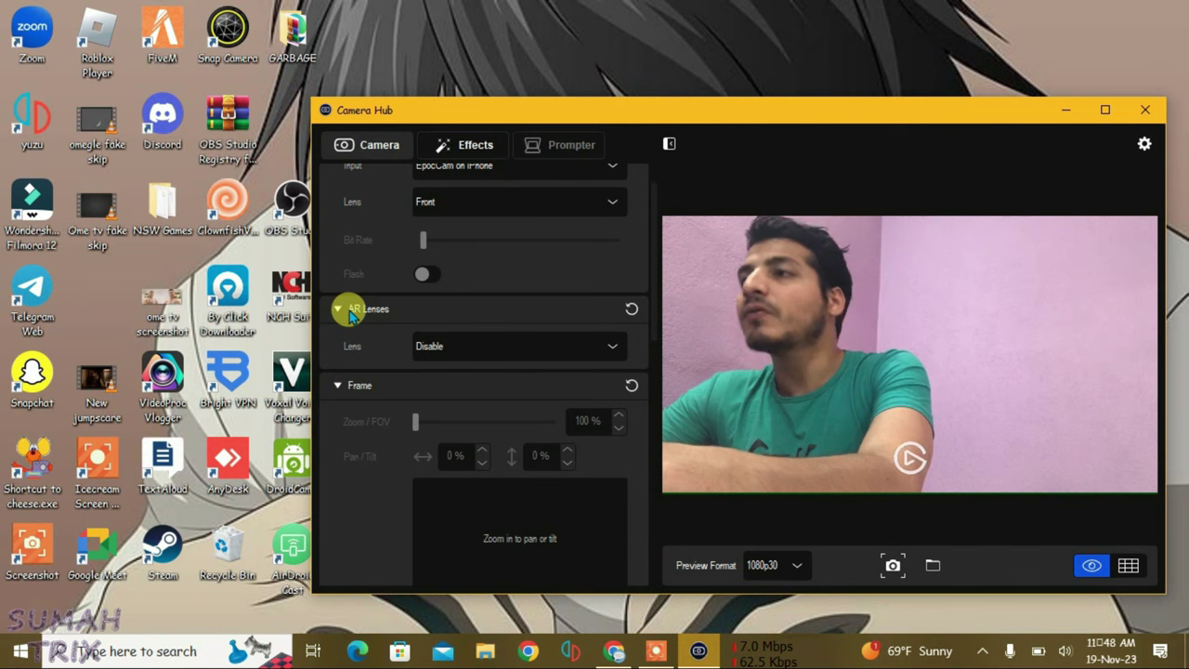
pyautogui.click(598, 360)
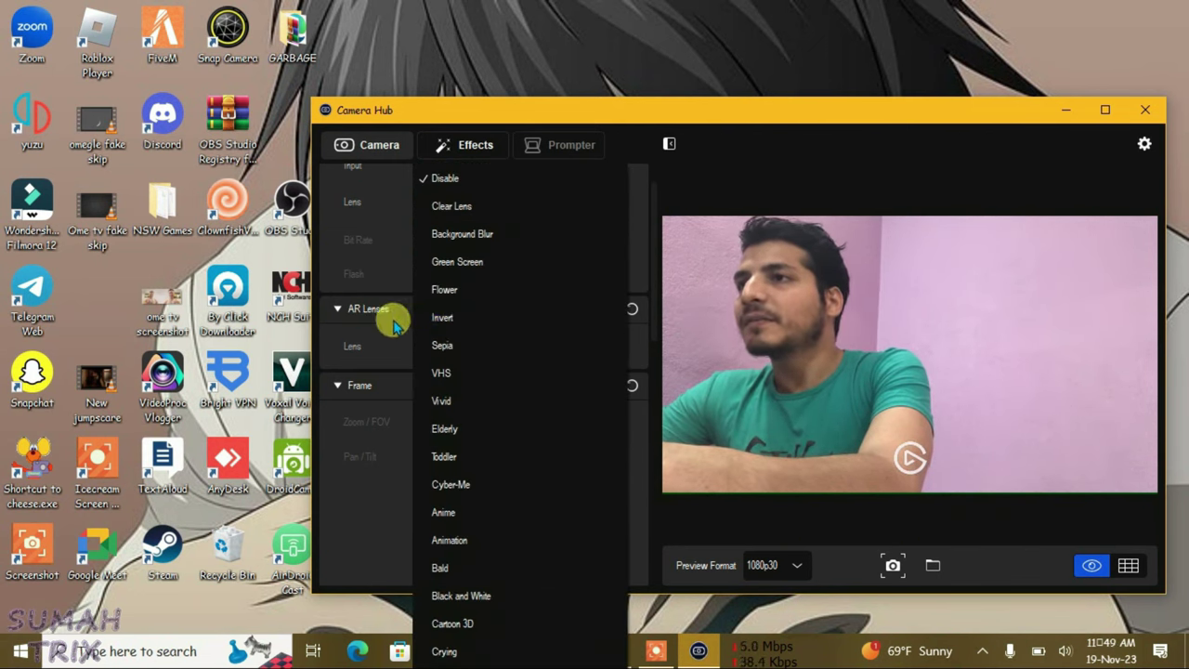
pyautogui.click(447, 514)
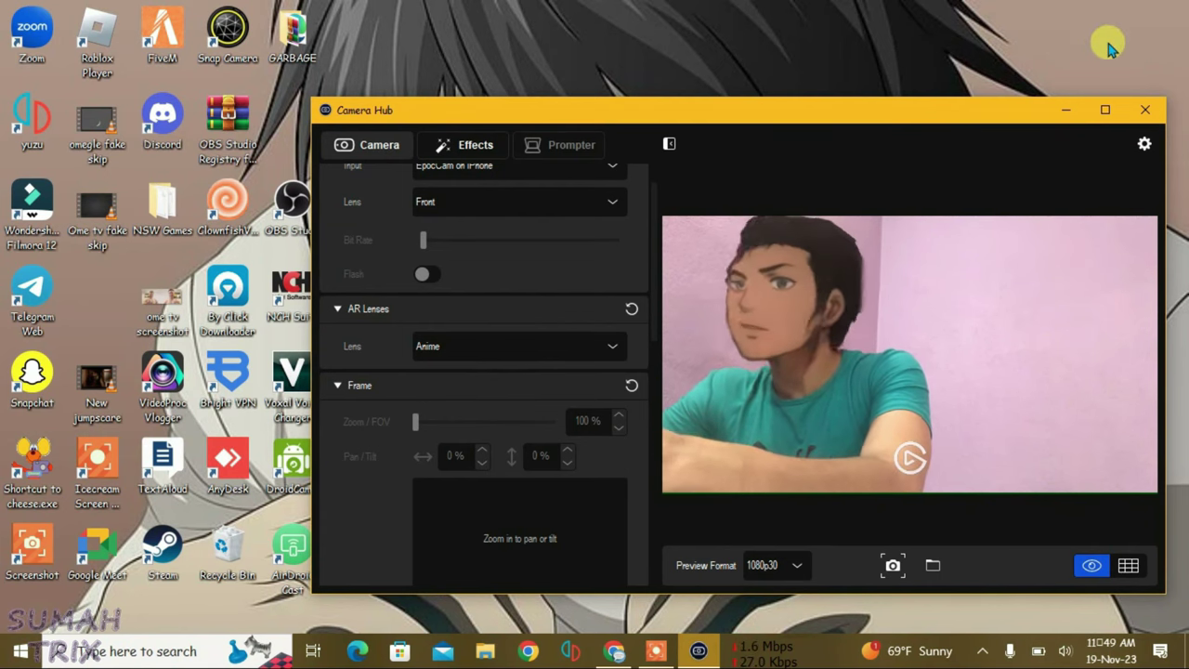
pyautogui.click(1065, 110)
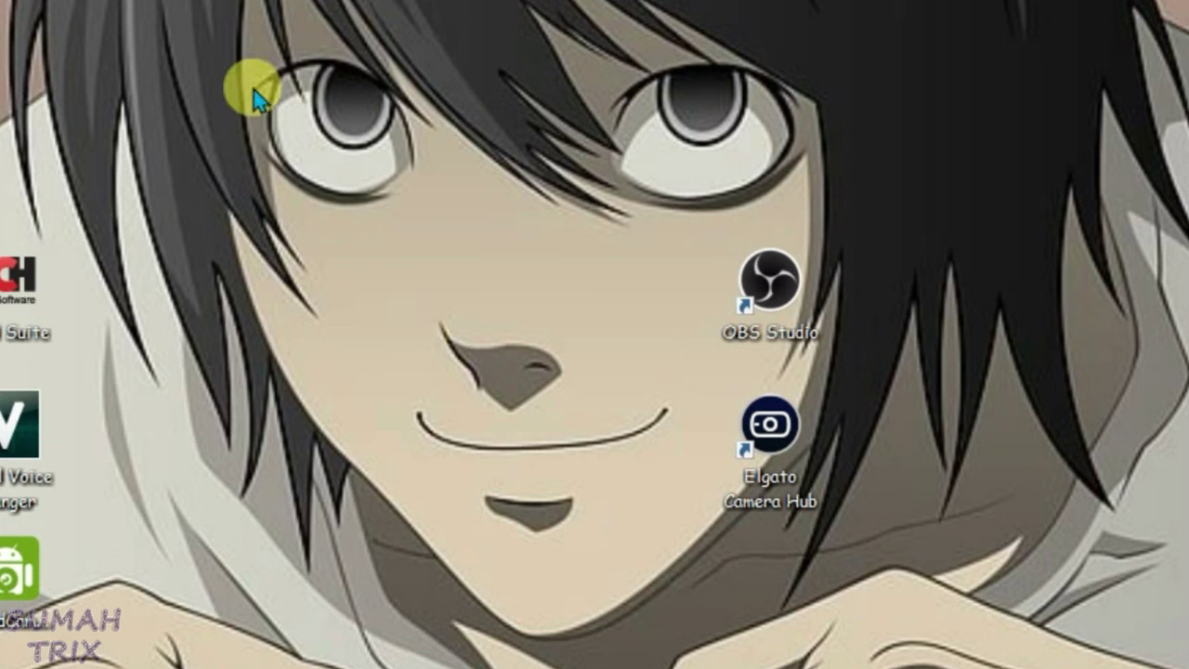
# Move the OBS Studio Registry files archive to the desktop and extract it into its own folder
pyautogui.moveTo(567, 9); pyautogui.dragTo(623, 400)
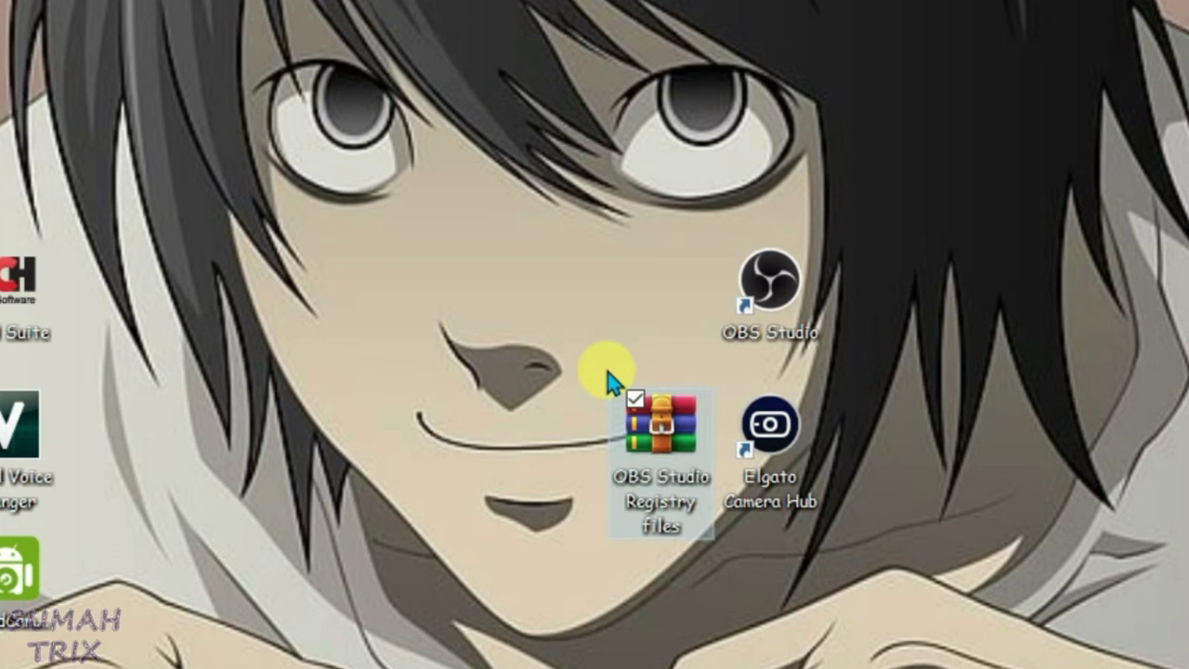
pyautogui.rightClick(669, 463)
pyautogui.click(334, 355)
pyautogui.click(525, 488)
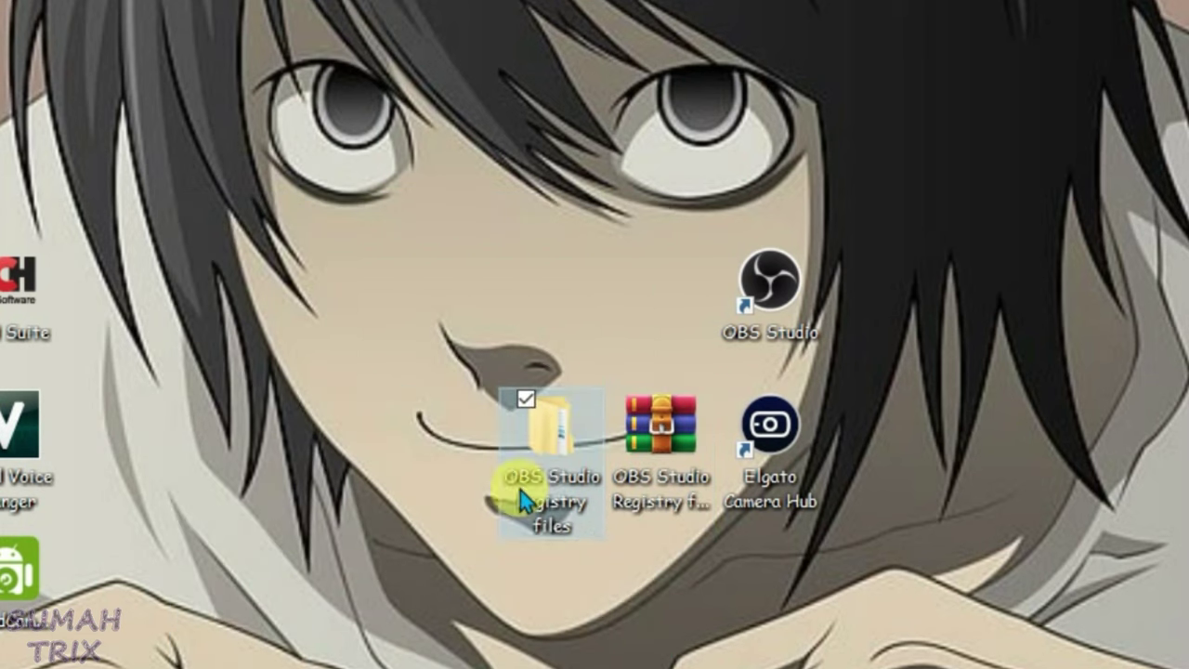
# Merge the OBS Cam 1 and OBS Cam 2 files from OBS Studio Fixer files into the registry
pyautogui.doubleClick(556, 448)
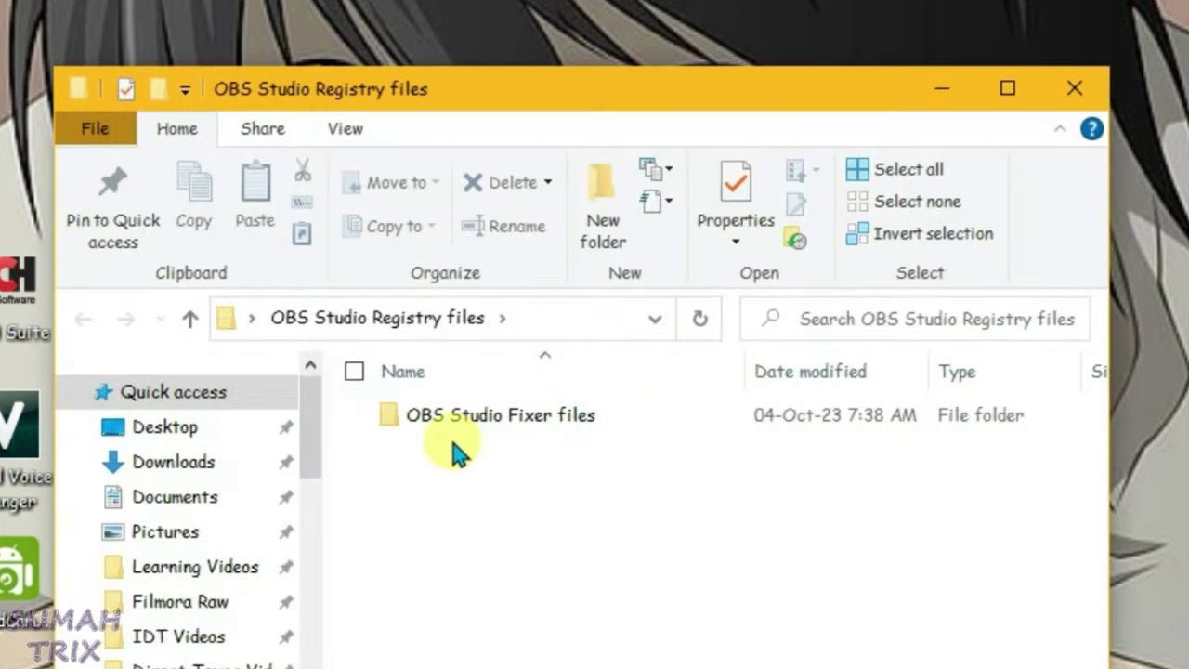
pyautogui.doubleClick(513, 417)
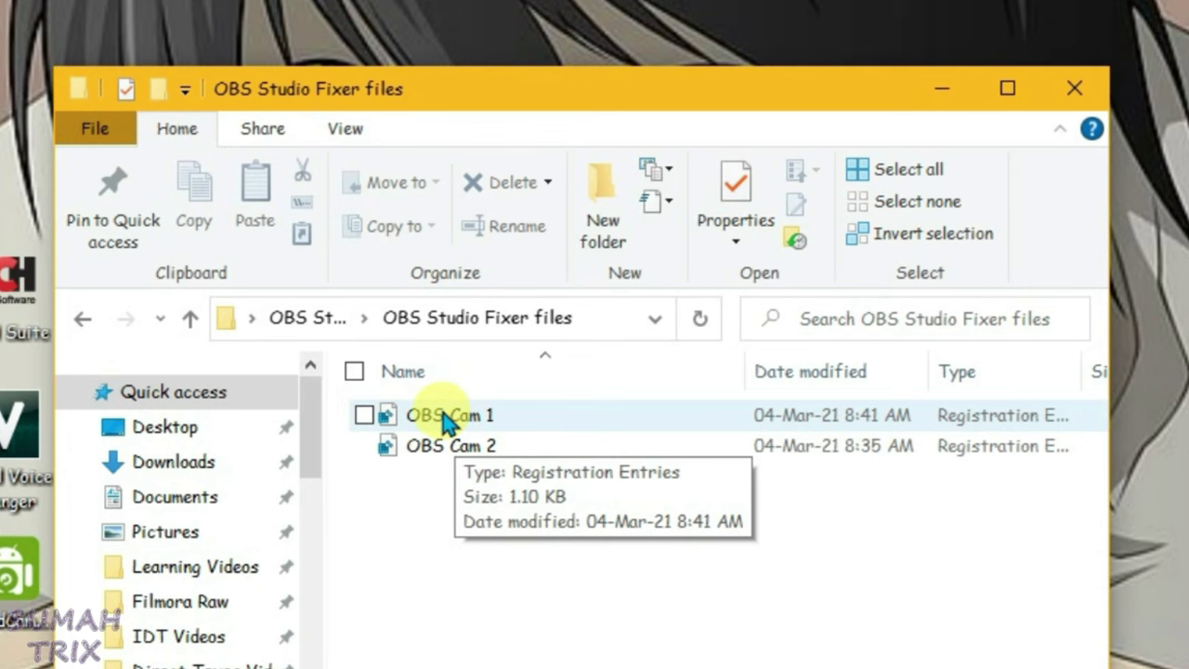
pyautogui.doubleClick(444, 420)
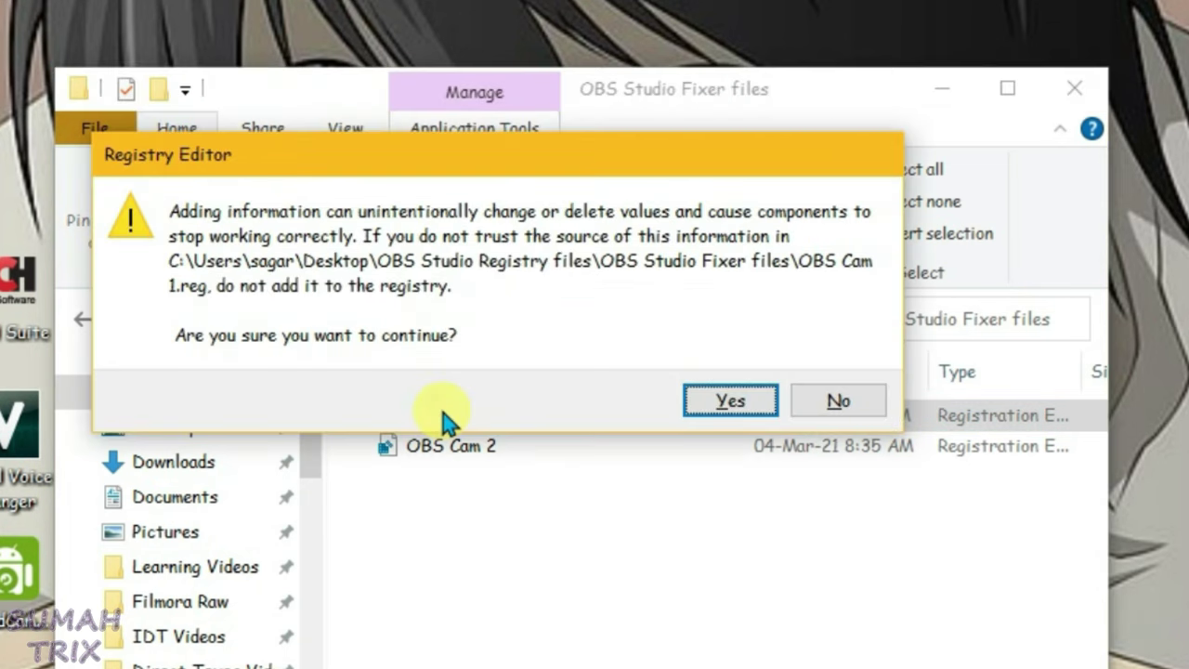
pyautogui.press('Return')
pyautogui.press('Return')
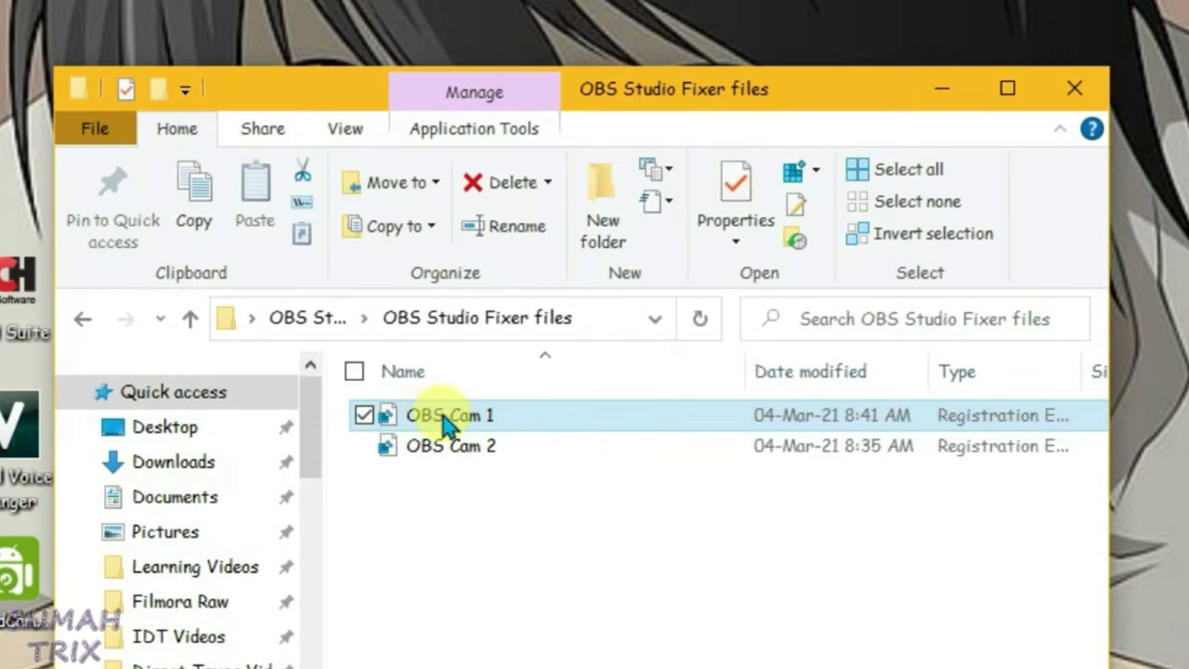
pyautogui.doubleClick(469, 452)
pyautogui.press('Return')
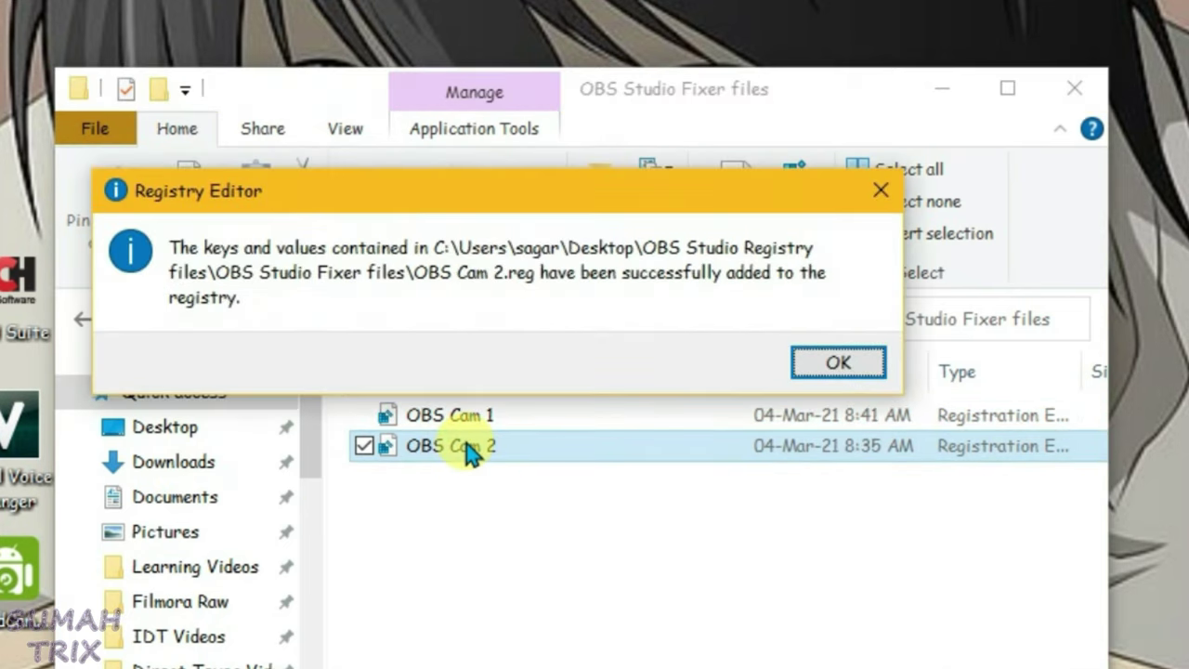
pyautogui.press('Return')
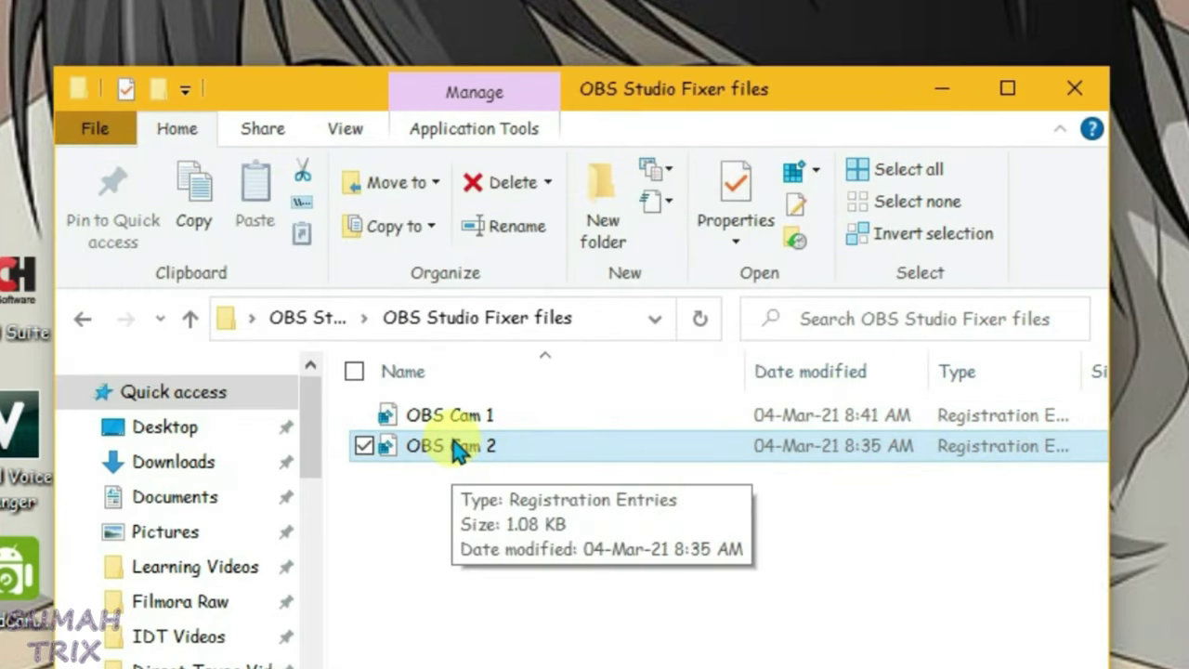
# Edit OBS Cam 2 in Notepad and select its CLSID through FilterData entries
pyautogui.rightClick(457, 450)
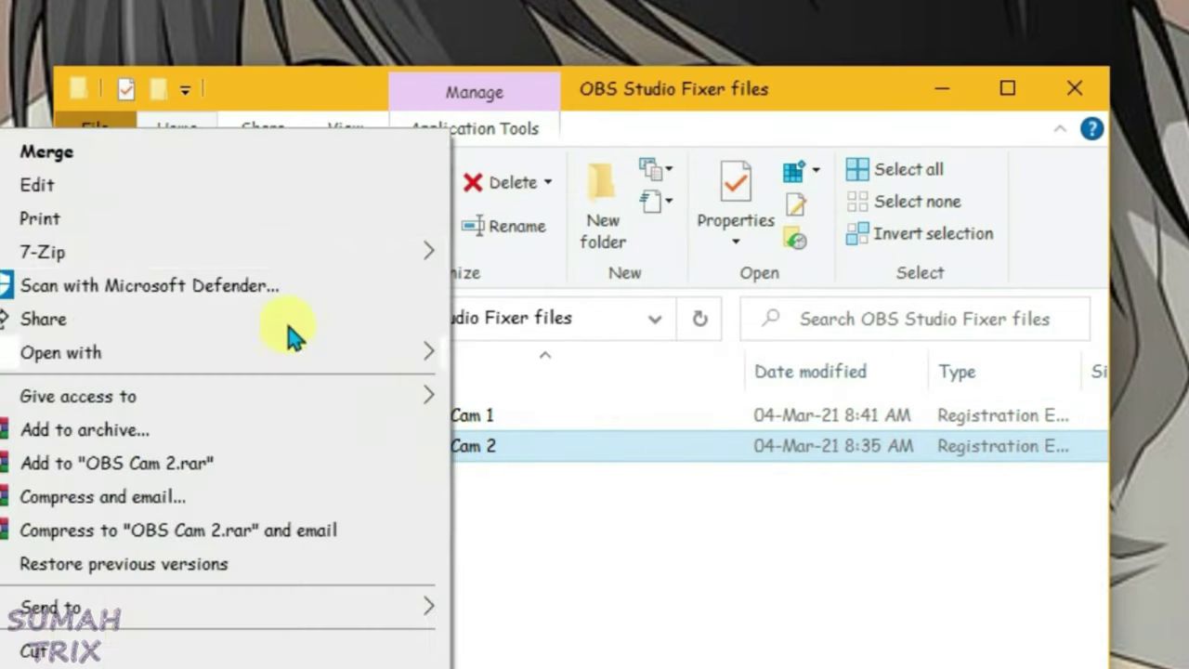
pyautogui.click(70, 187)
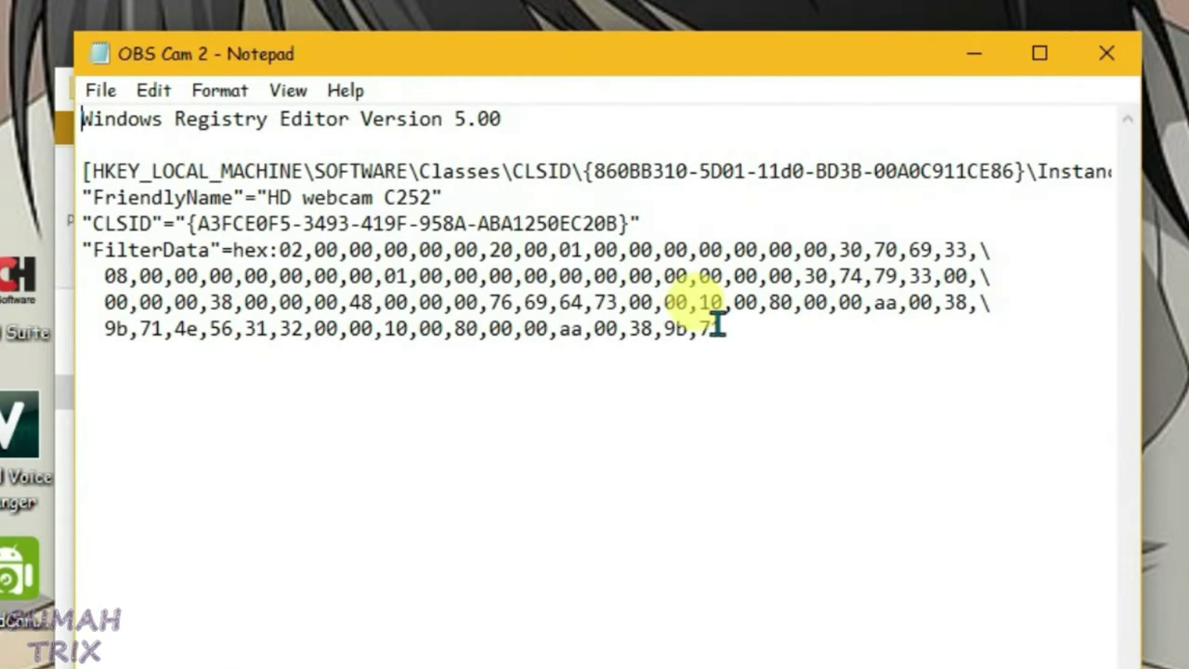
pyautogui.moveTo(739, 333); pyautogui.dragTo(269, 223)
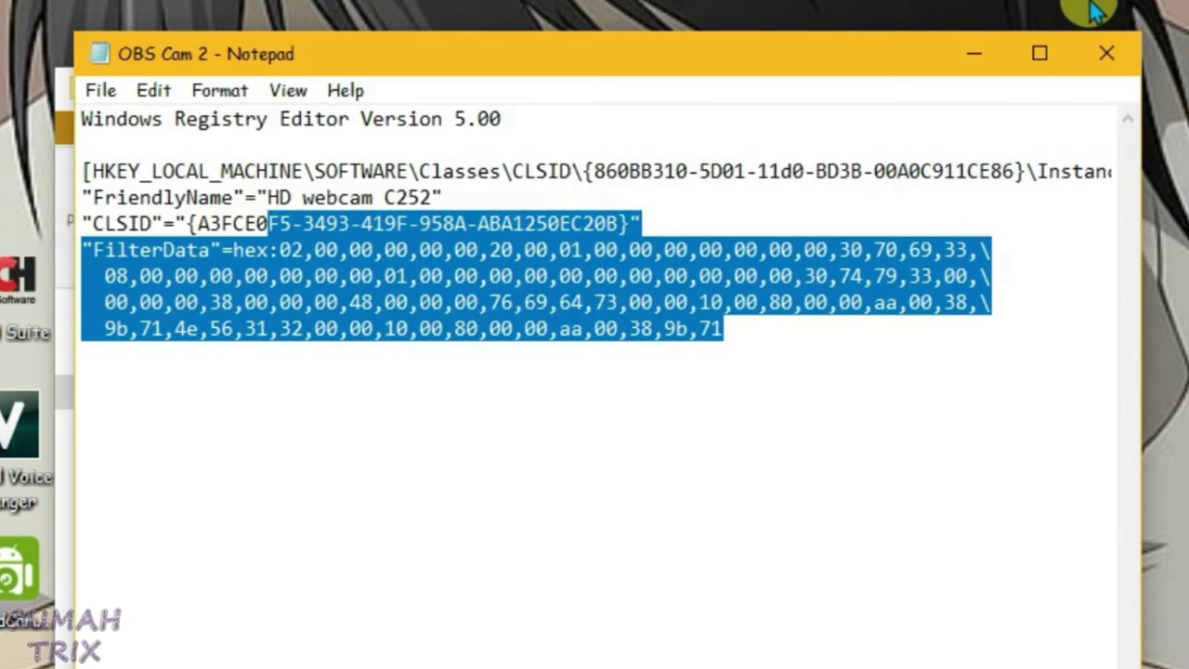
# Close Notepad and Explorer, open Device Manager via a 'device' search, and expand Cameras
pyautogui.click(1112, 55)
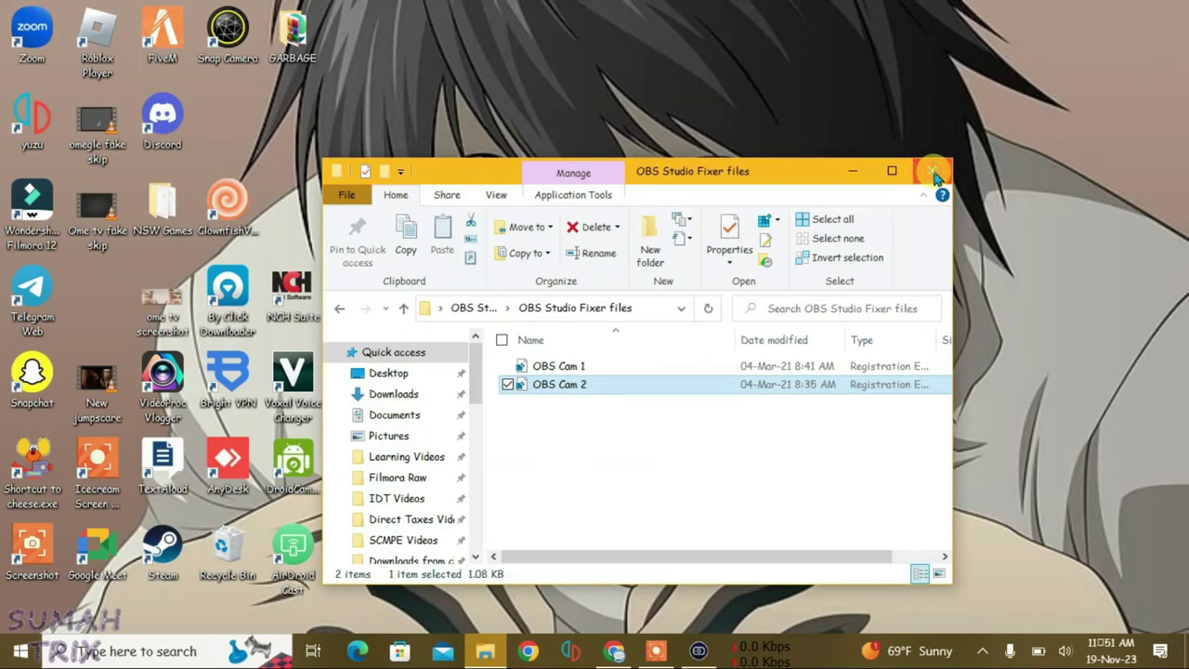
pyautogui.click(935, 174)
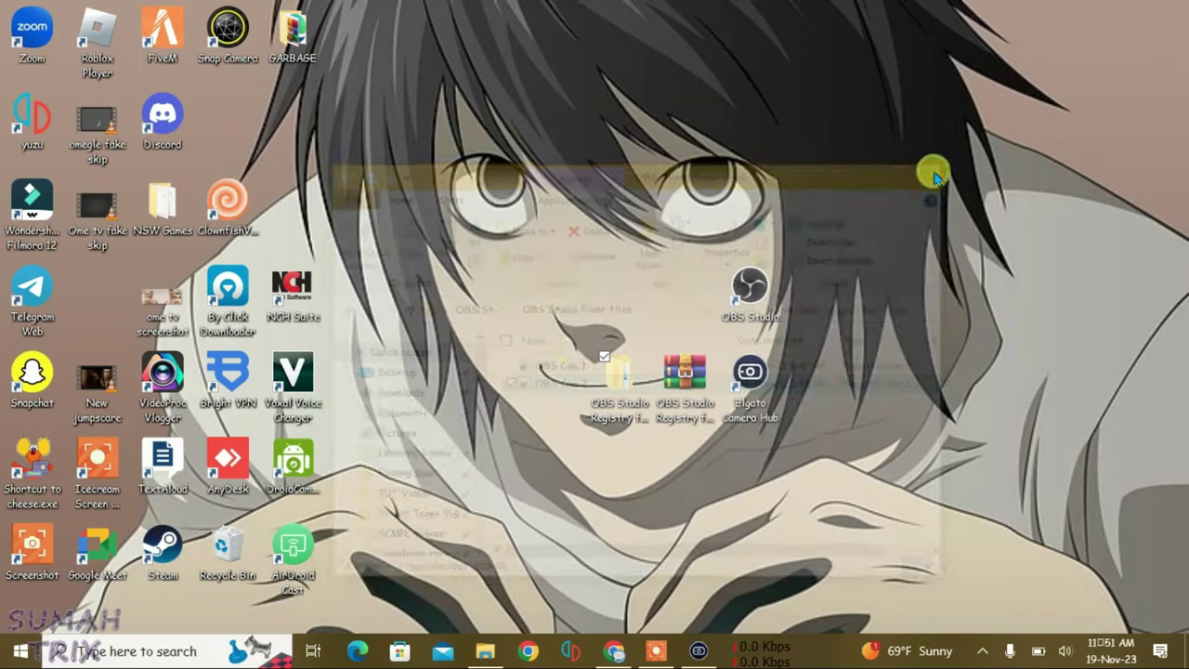
pyautogui.click(142, 653)
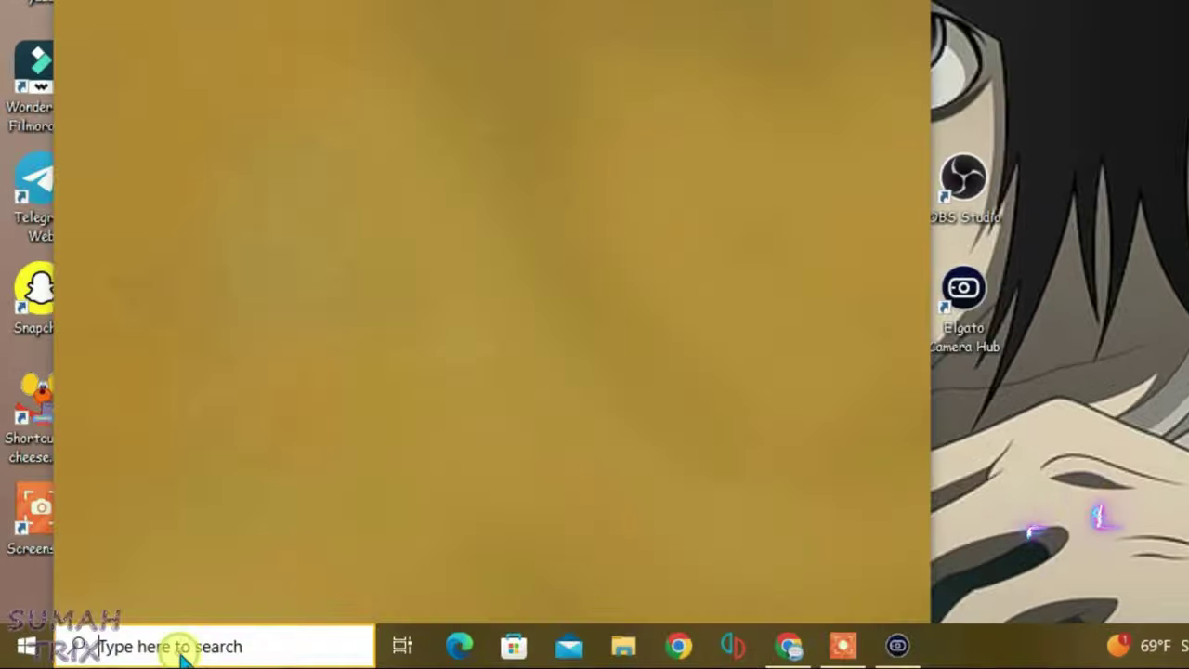
pyautogui.write('device')
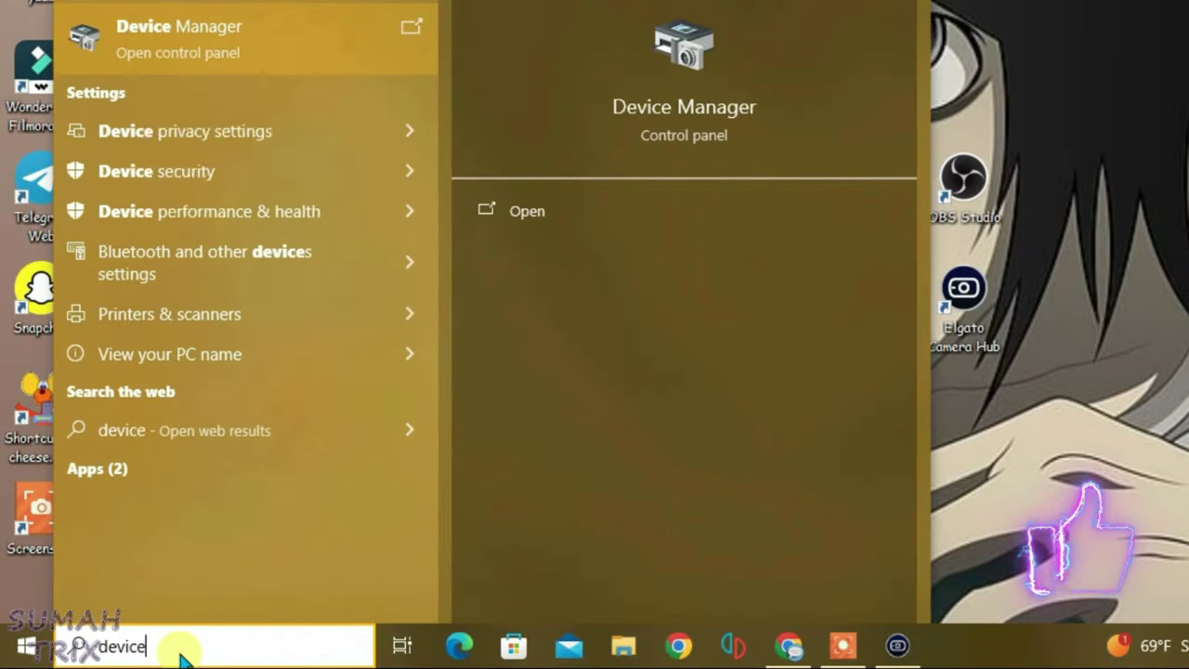
pyautogui.press('Return')
pyautogui.moveTo(305, 62); pyautogui.dragTo(518, 103)
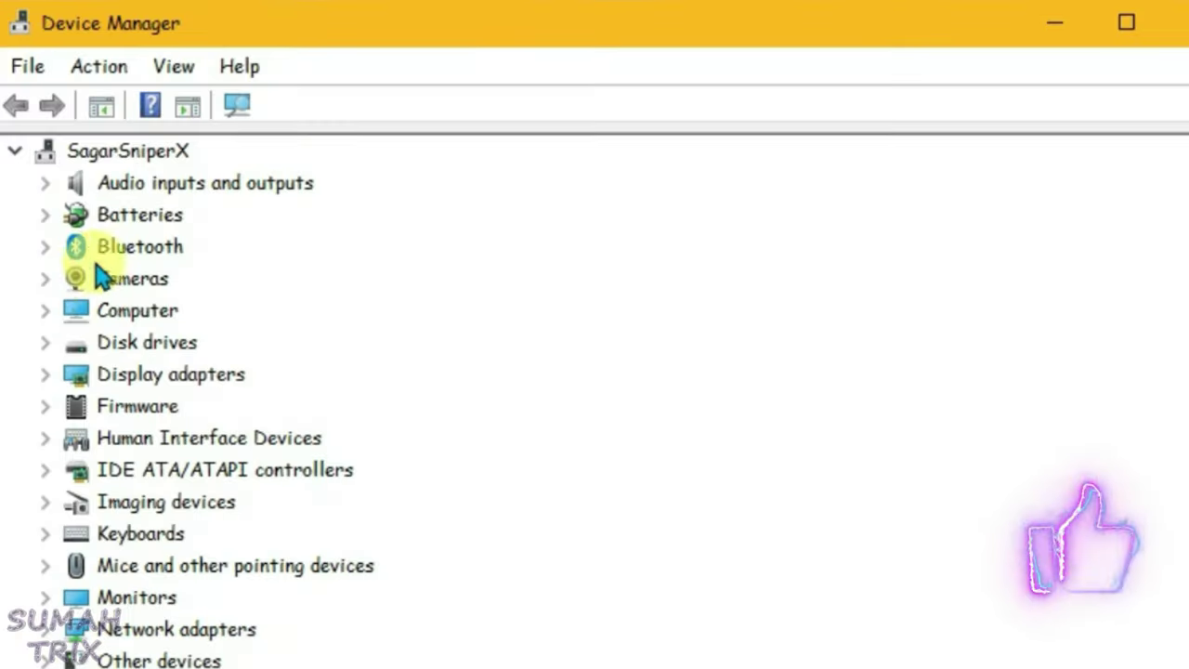
pyautogui.click(305, 228)
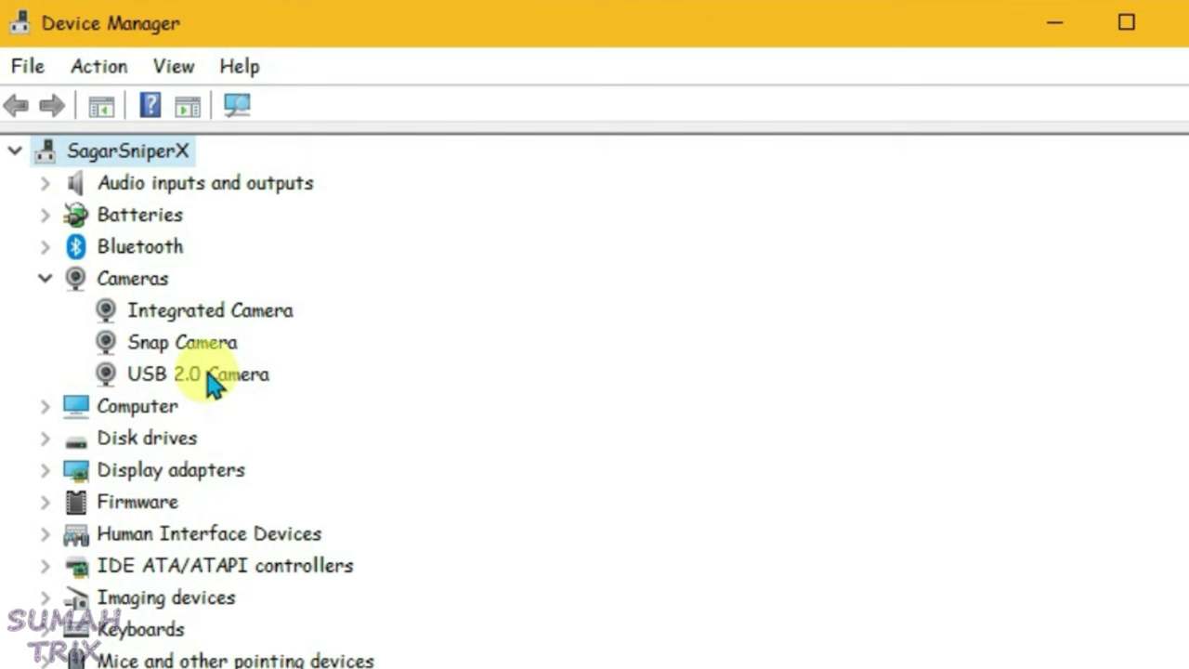
# Disable the Integrated Camera and USB 2.0 Camera, then minimize Device Manager
pyautogui.rightClick(227, 310)
pyautogui.click(288, 364)
pyautogui.press('y')
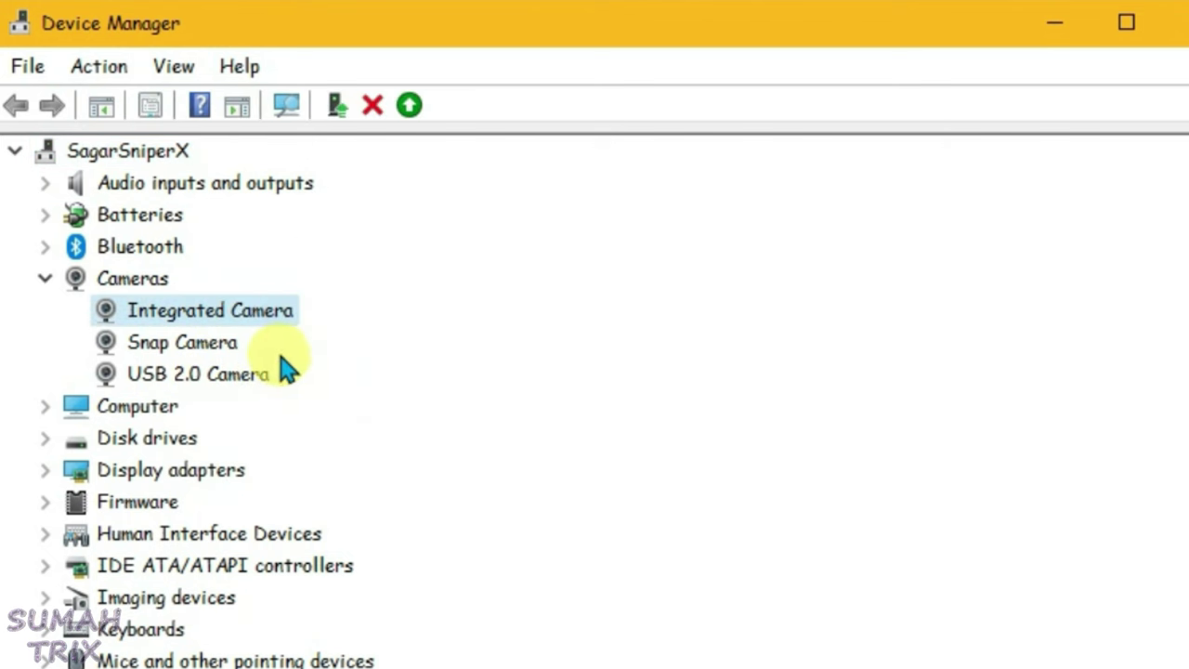
pyautogui.rightClick(246, 374)
pyautogui.click(279, 424)
pyautogui.press('y')
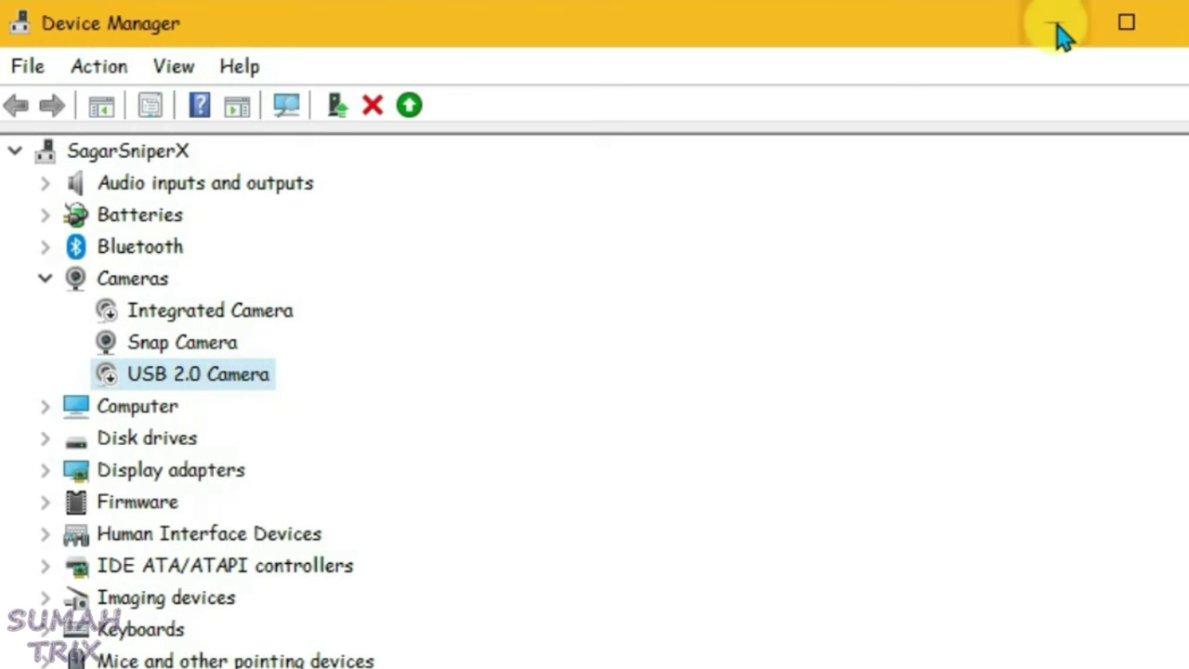
pyautogui.click(1056, 25)
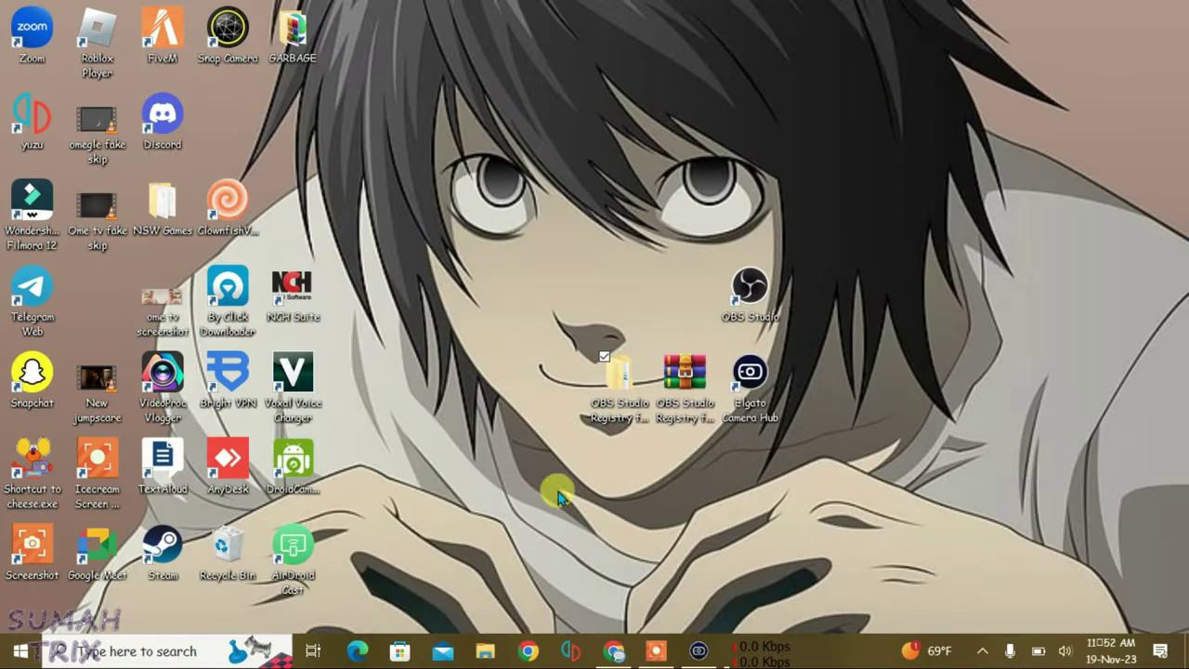
# Load ome.tv in Chrome, set its camera to HD webcam C252, and minimize the browser
pyautogui.click(615, 653)
pyautogui.click(369, 51)
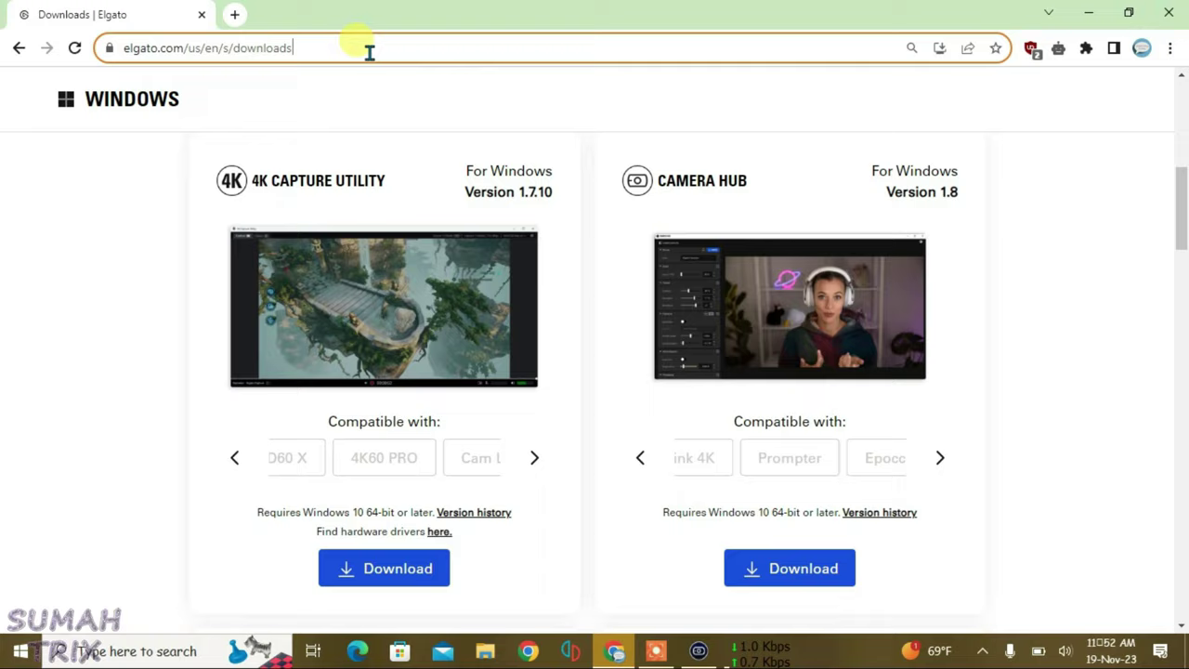
pyautogui.write('ome.tv')
pyautogui.press('Return')
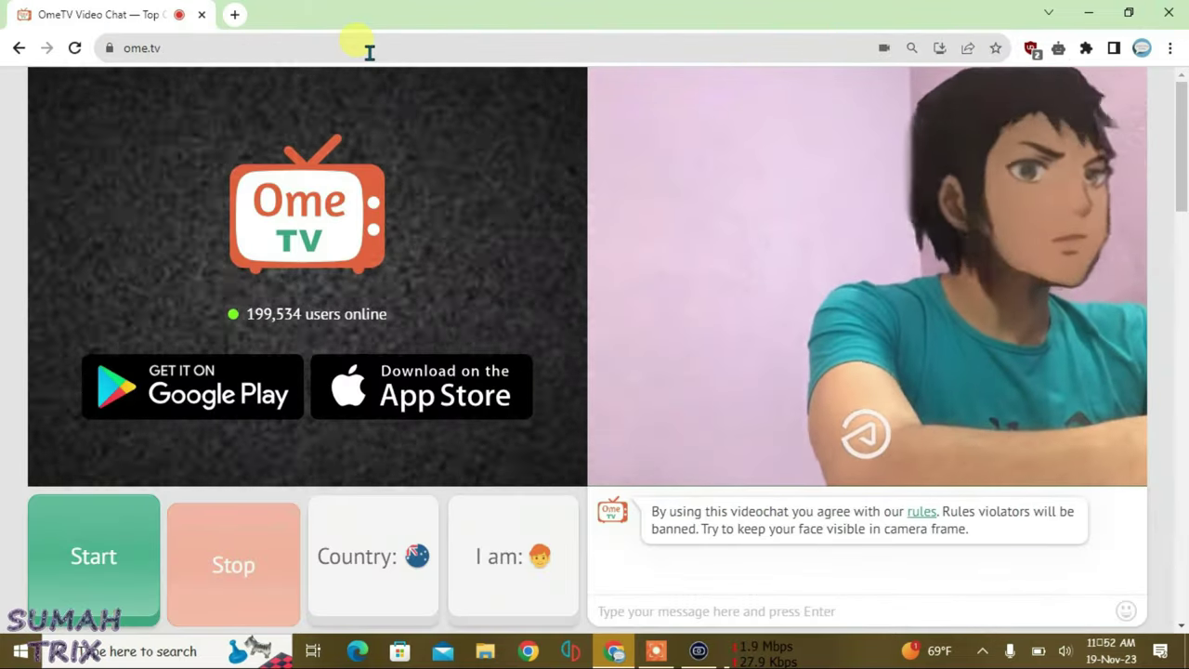
pyautogui.moveTo(971, 356)
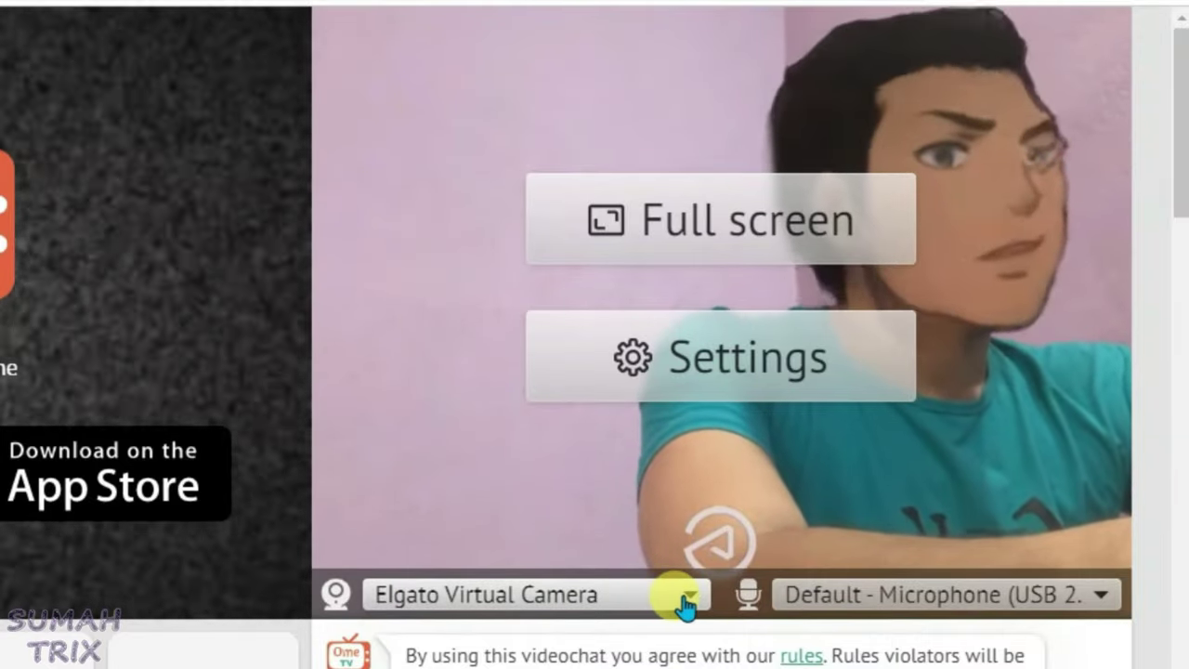
pyautogui.click(689, 597)
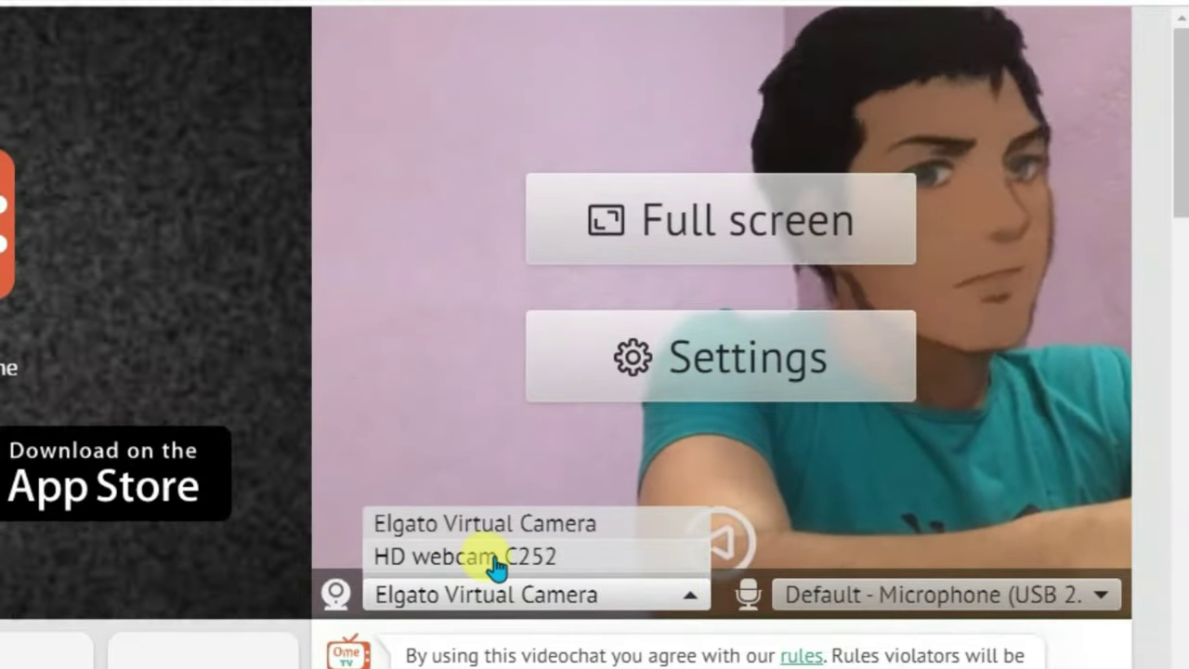
pyautogui.click(497, 558)
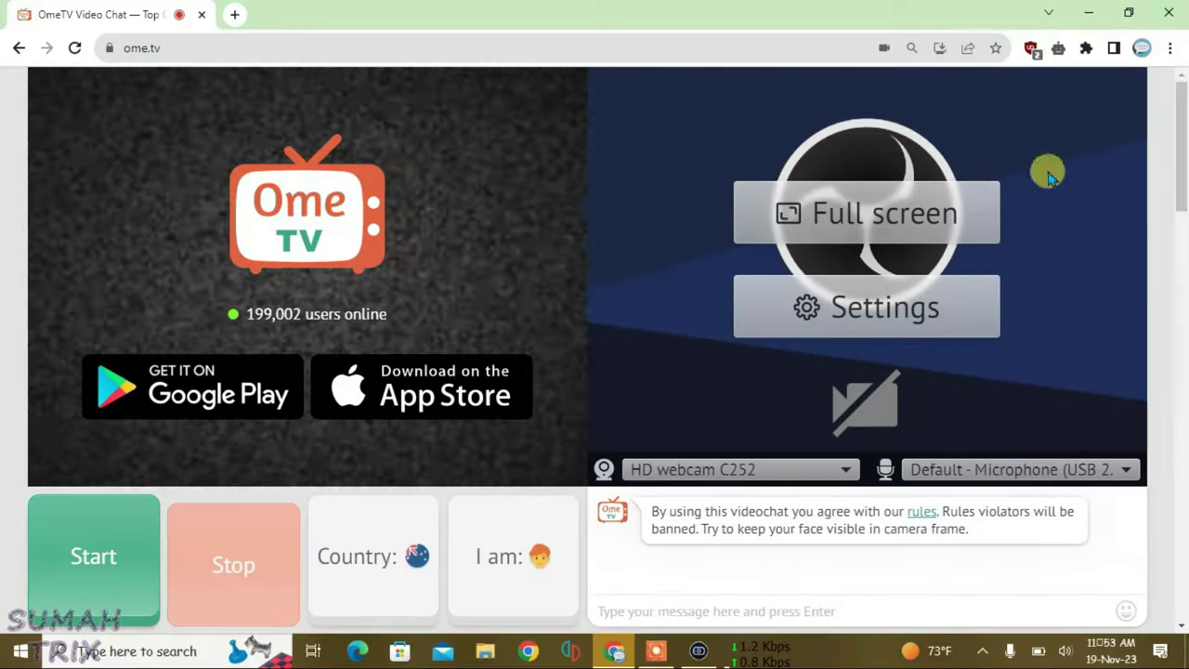
pyautogui.click(1089, 13)
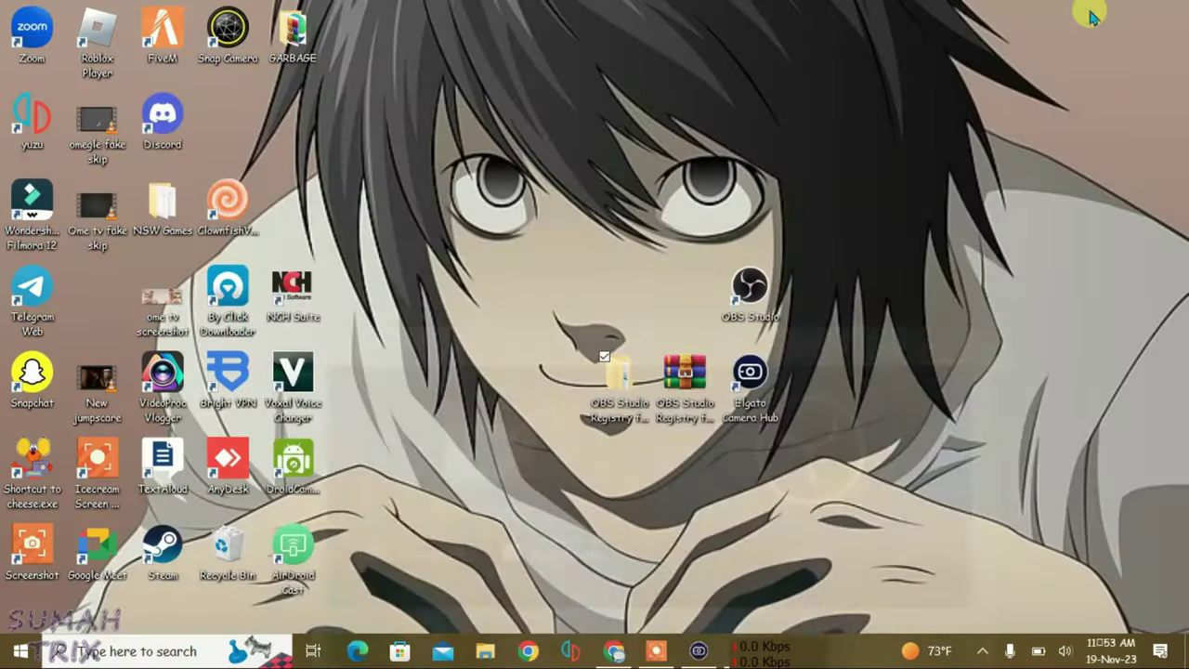
# Launch OBS and add a Video Capture Device source using Elgato Virtual Camera
pyautogui.doubleClick(750, 296)
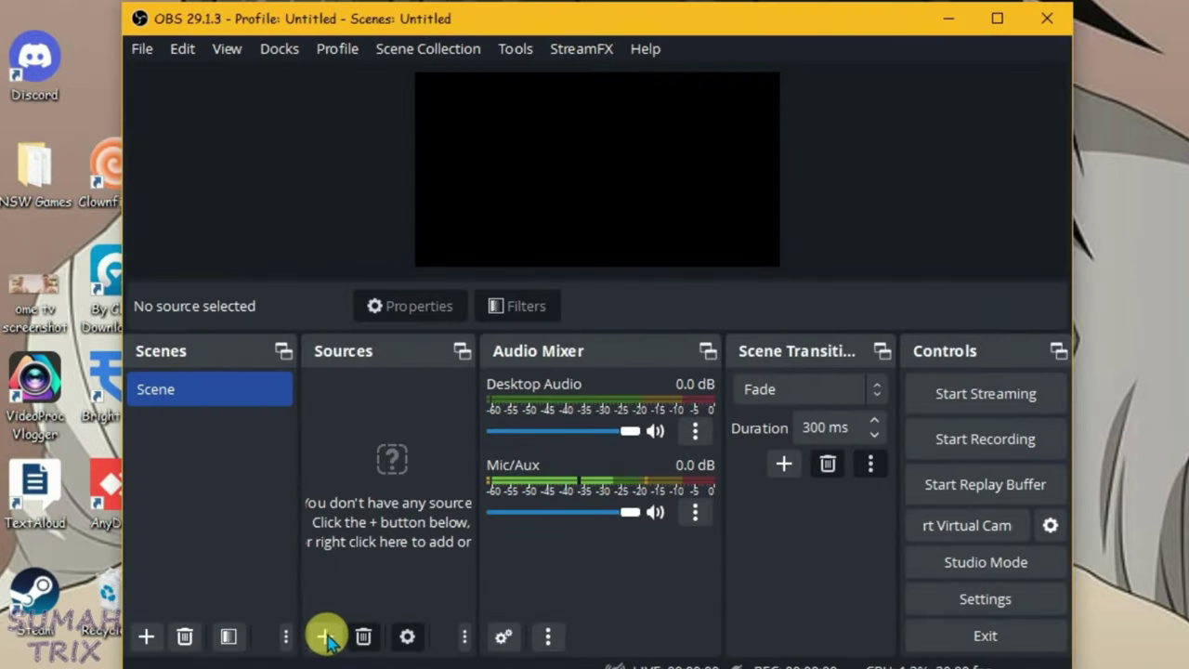
pyautogui.click(326, 637)
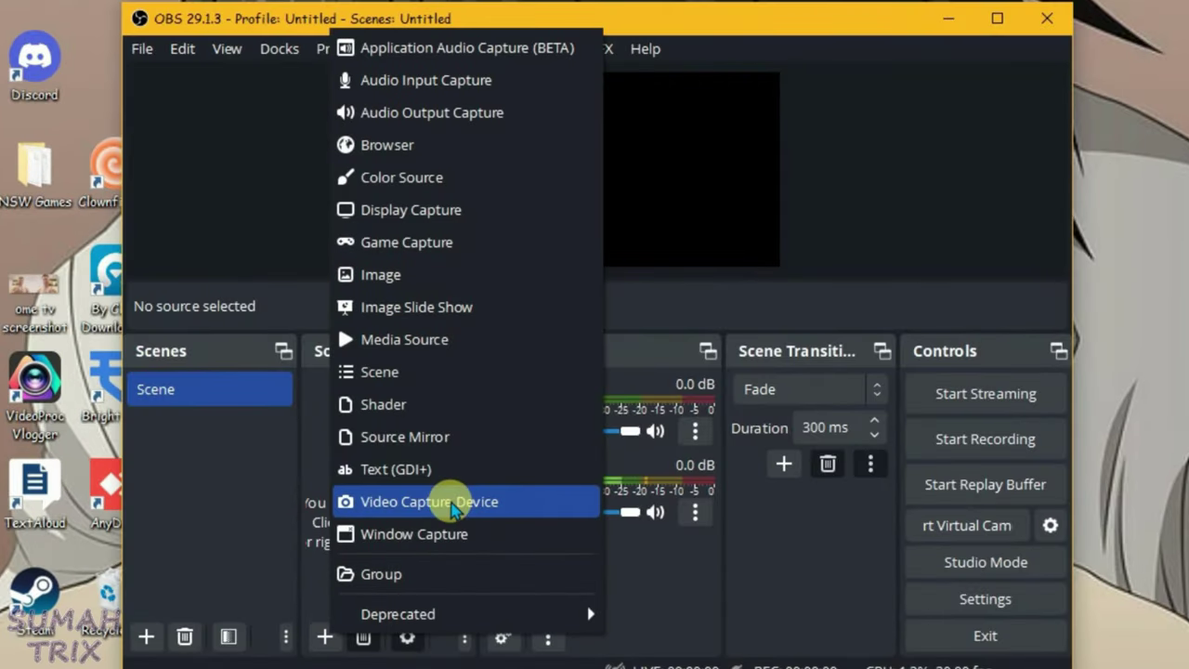
pyautogui.click(446, 506)
pyautogui.press('Return')
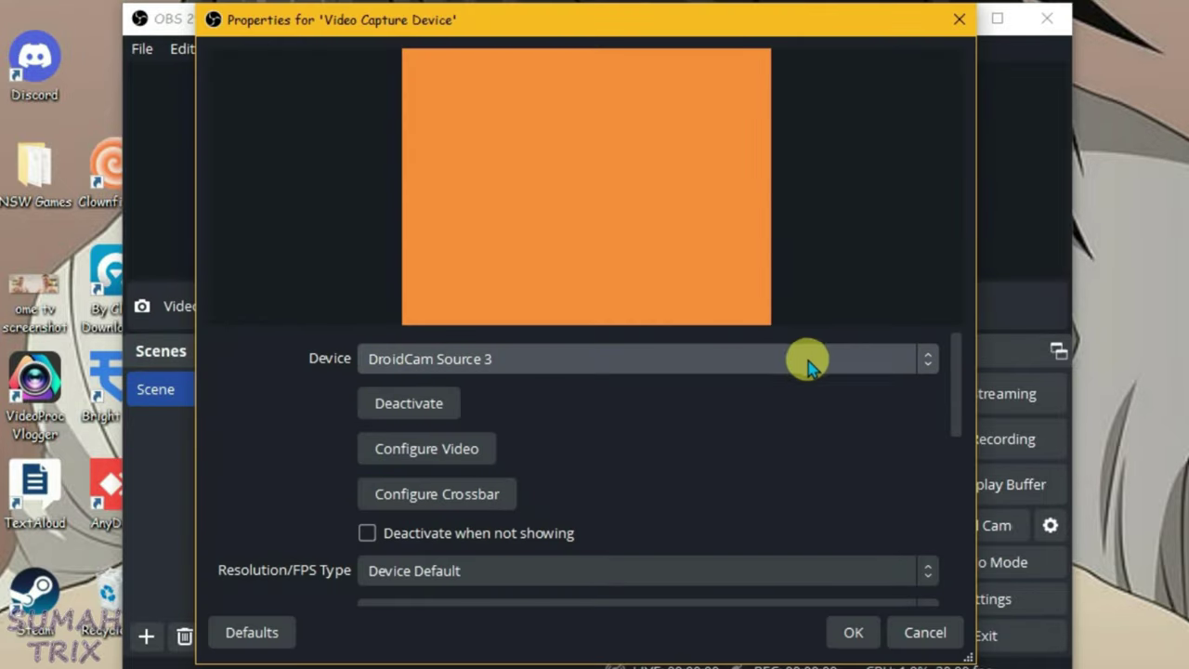
pyautogui.click(851, 364)
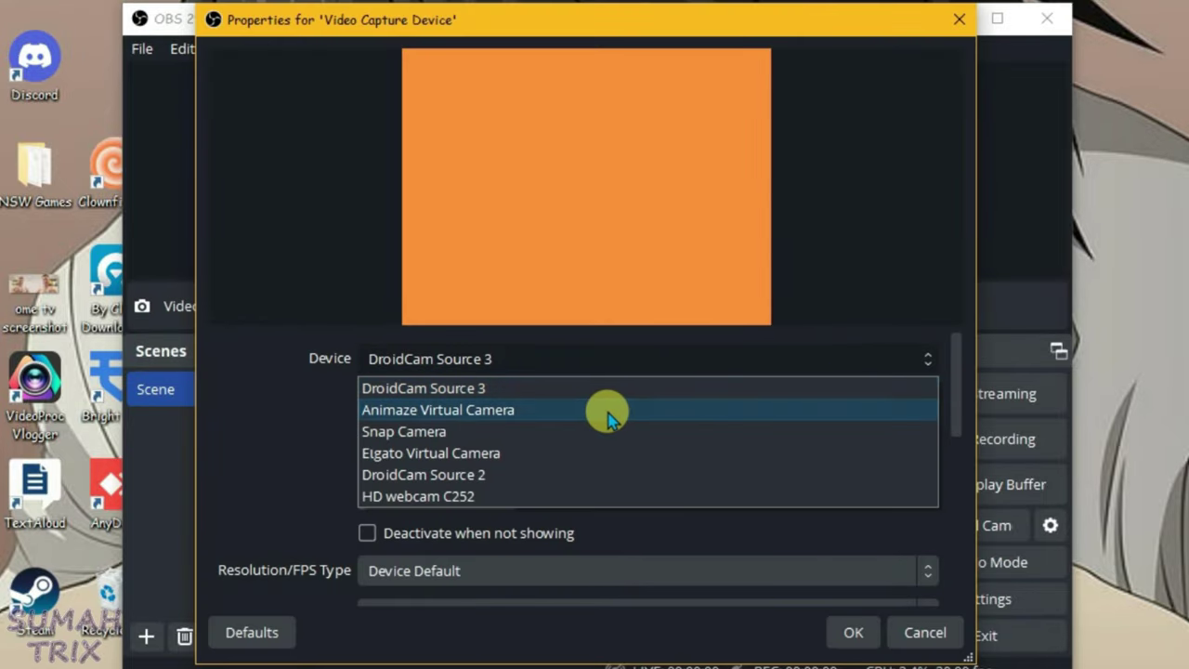
pyautogui.click(411, 455)
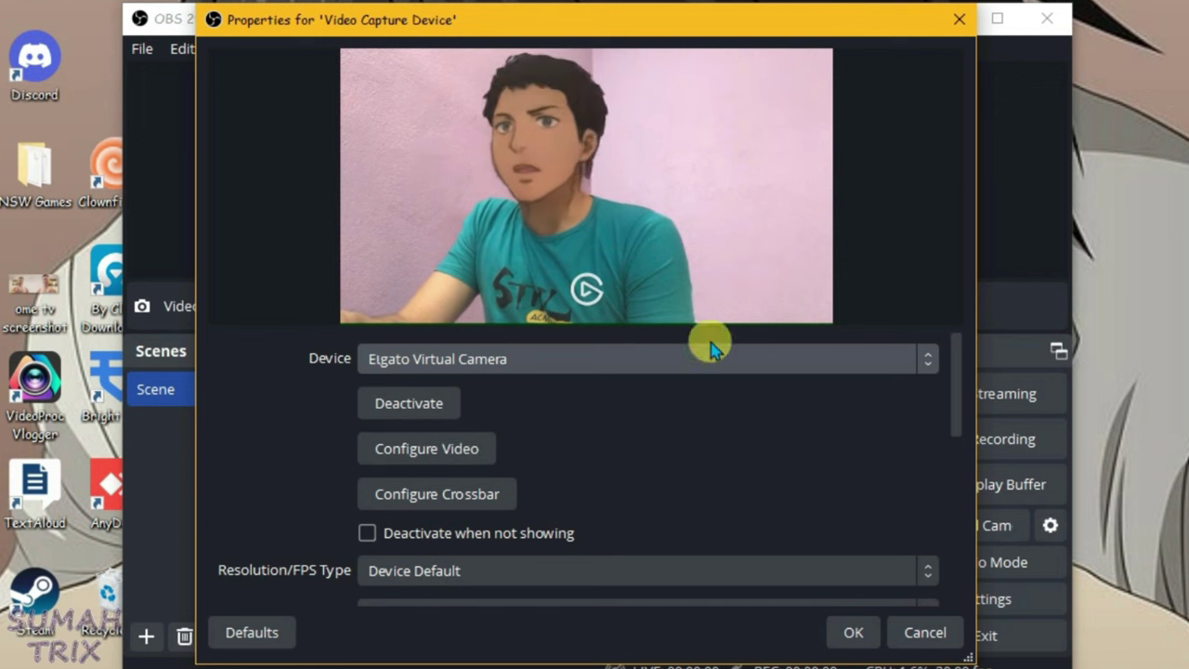
pyautogui.click(850, 634)
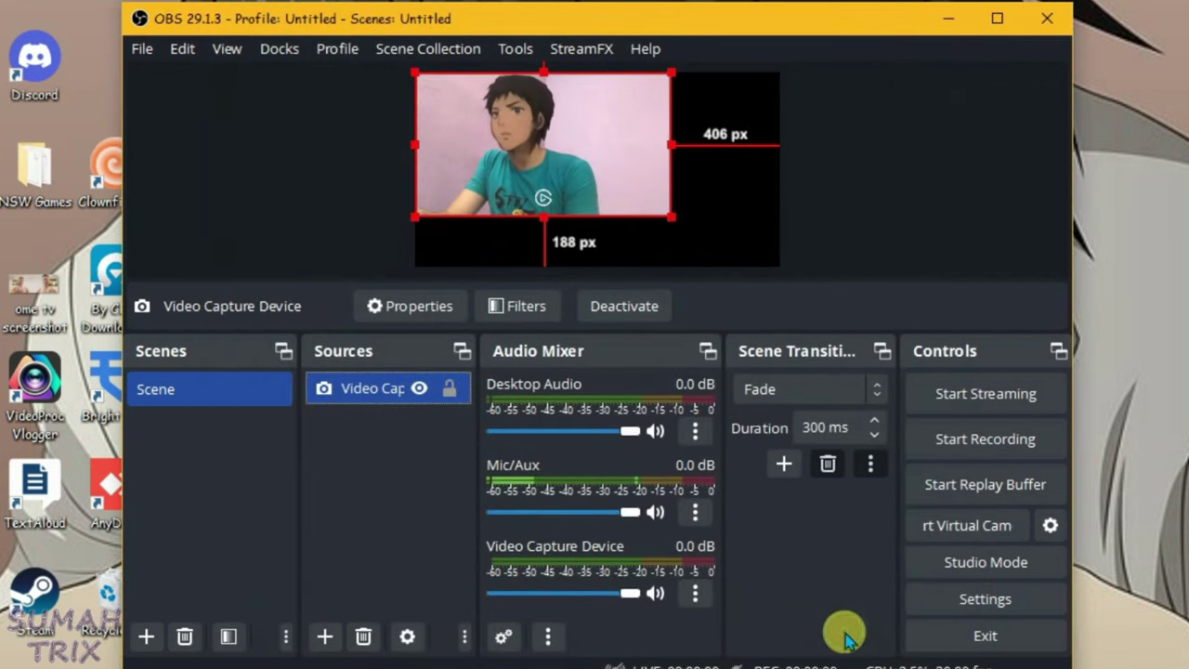
# Enlarge the capture source across the preview, start the virtual camera, and minimize OBS
pyautogui.moveTo(665, 216); pyautogui.dragTo(777, 244)
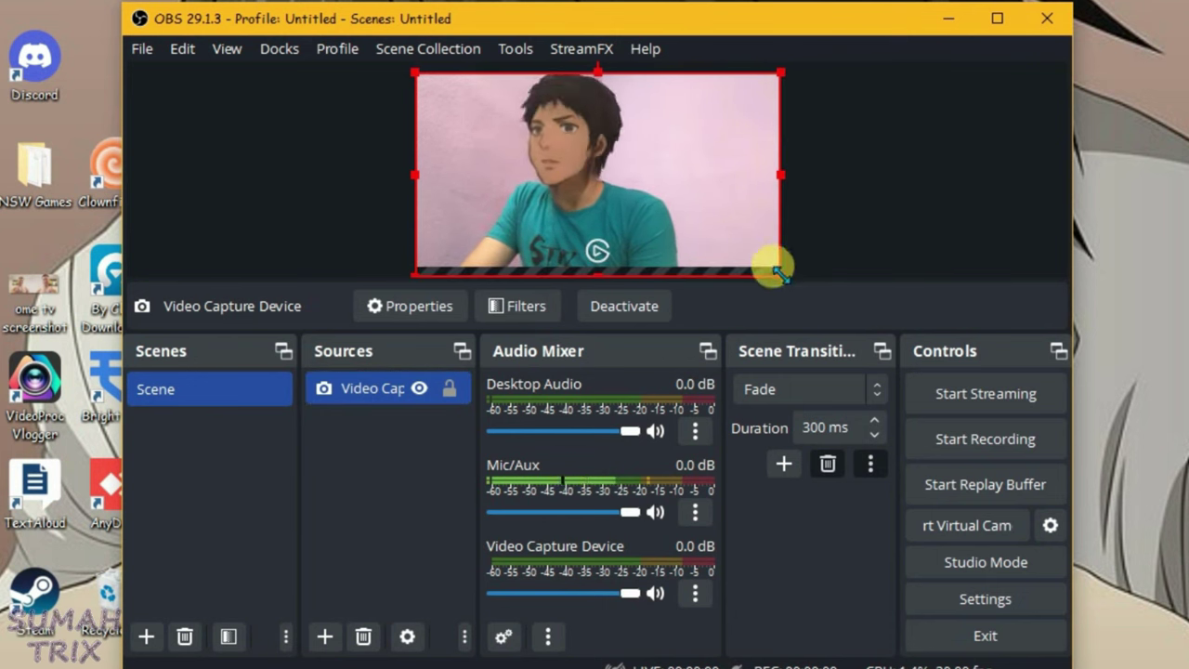
pyautogui.moveTo(779, 272); pyautogui.dragTo(805, 306)
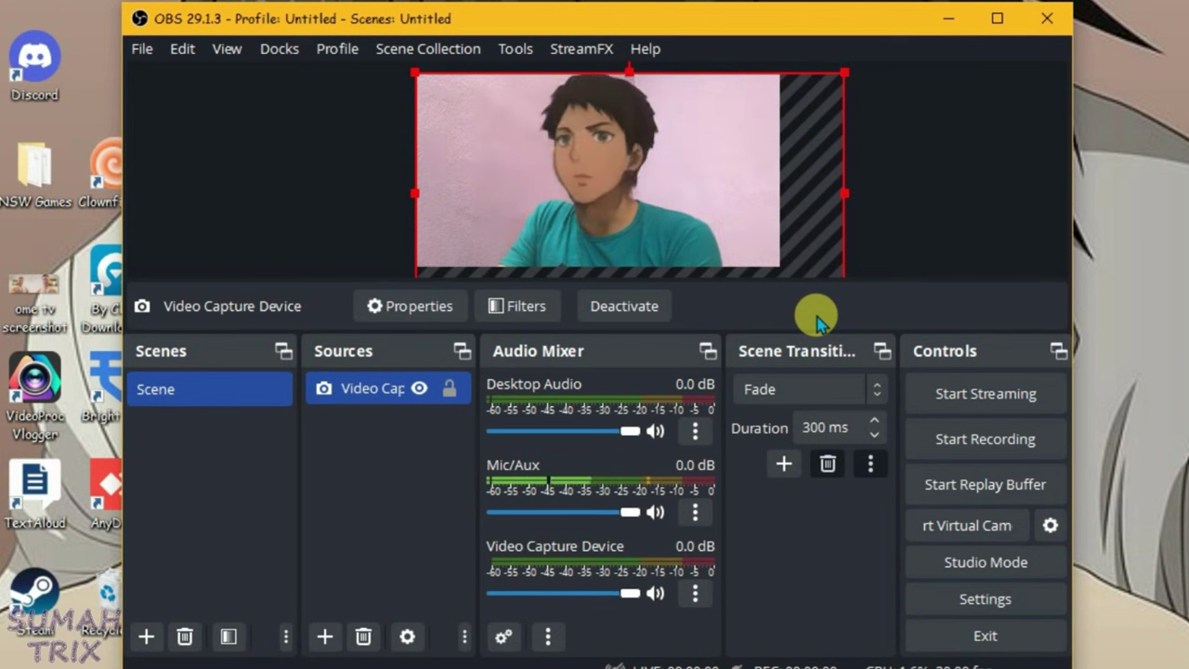
pyautogui.click(975, 528)
pyautogui.click(949, 28)
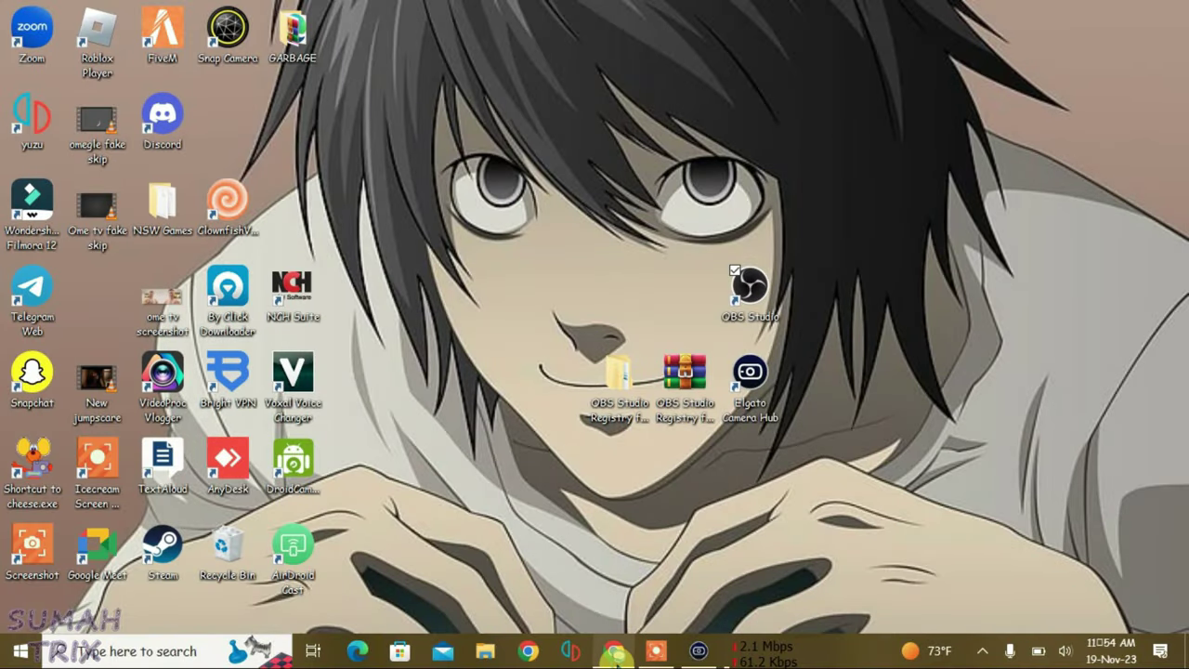
# Start an OmeTV chat, switch the Camera Hub AR lens to Cyberlife, and skip to the next partner
pyautogui.click(614, 654)
pyautogui.moveTo(844, 366)
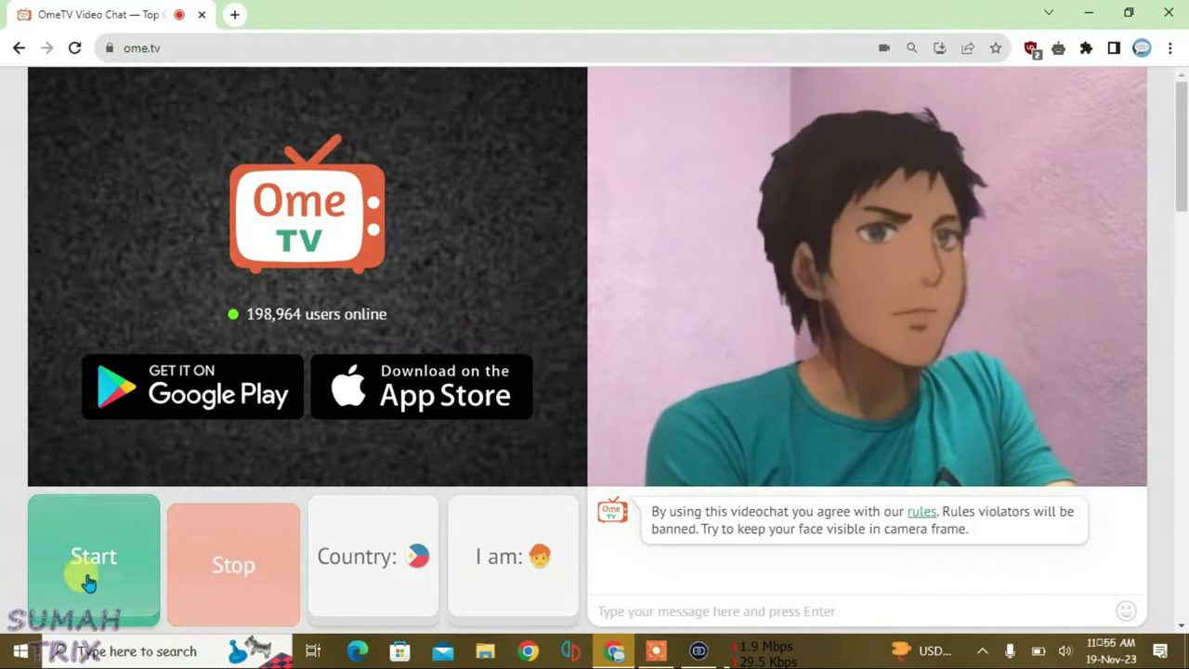
pyautogui.click(89, 581)
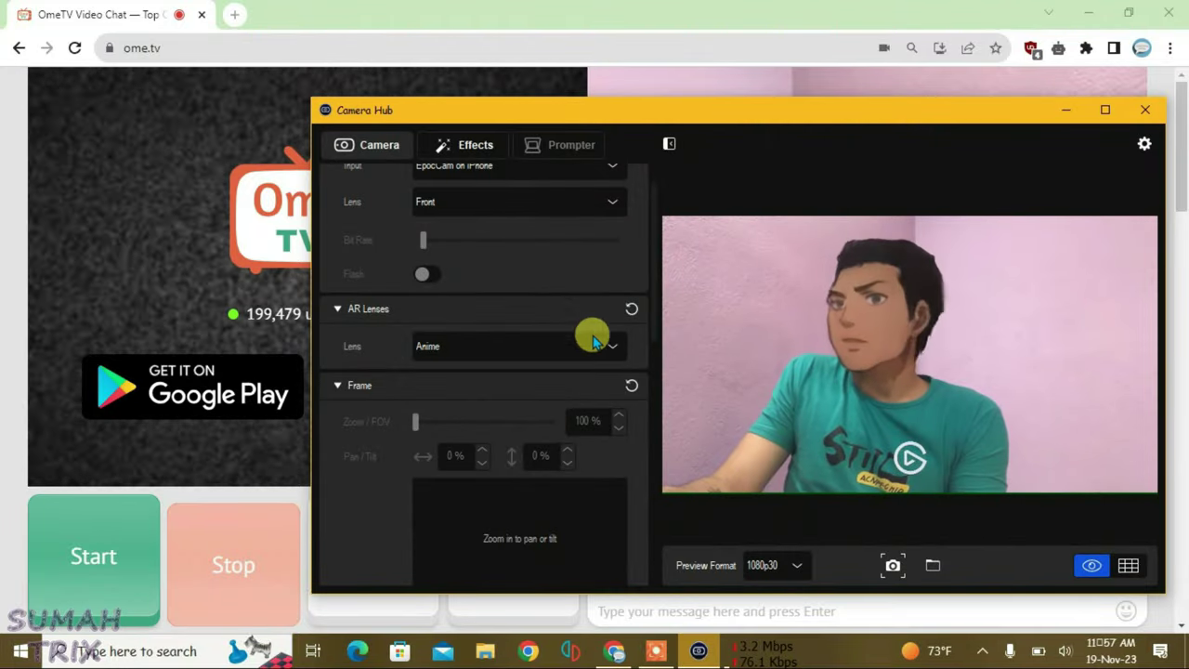
pyautogui.click(593, 356)
pyautogui.click(446, 482)
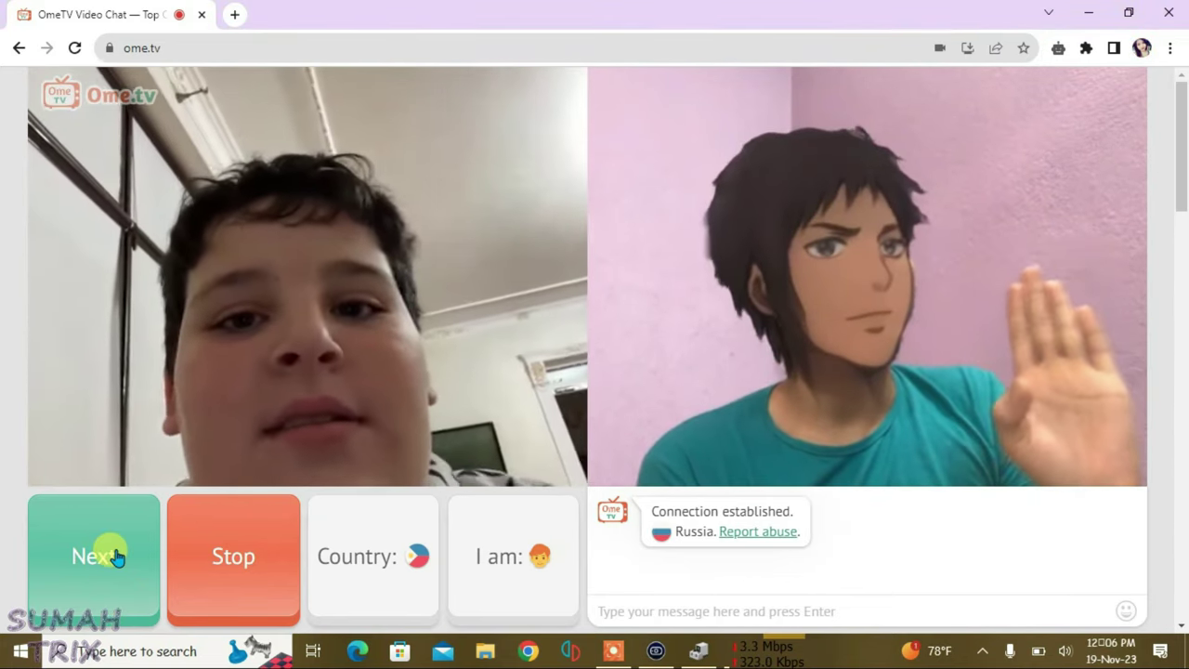
pyautogui.click(112, 556)
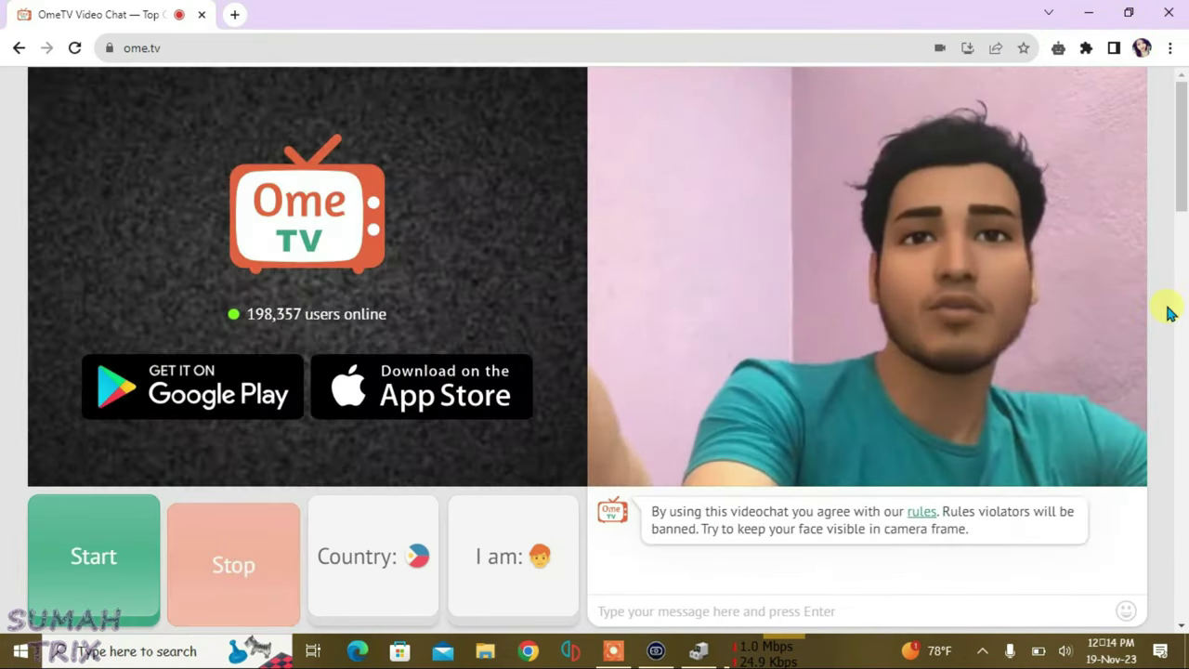